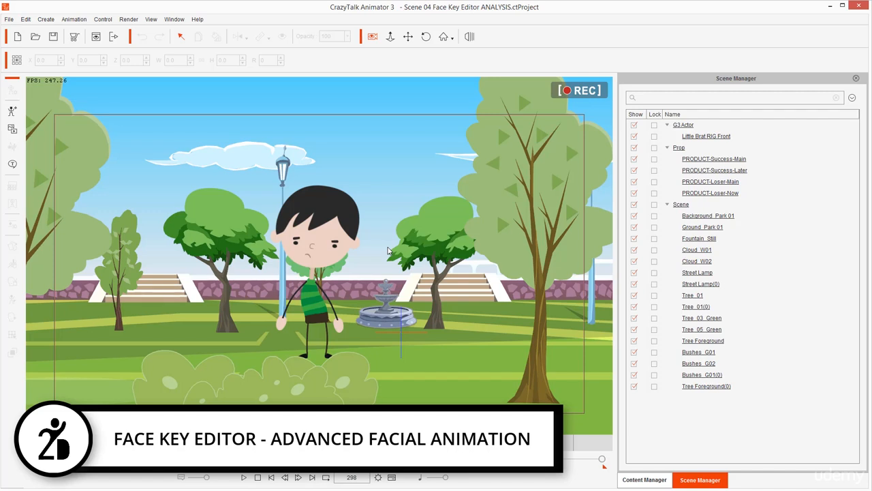
Select the boy character and open the Face Key Editor for him
left_click(349, 225)
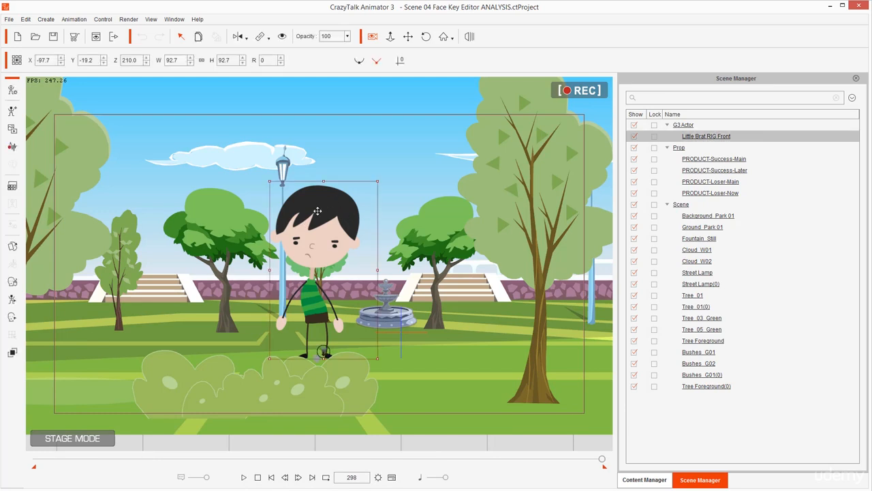
left_click(11, 317)
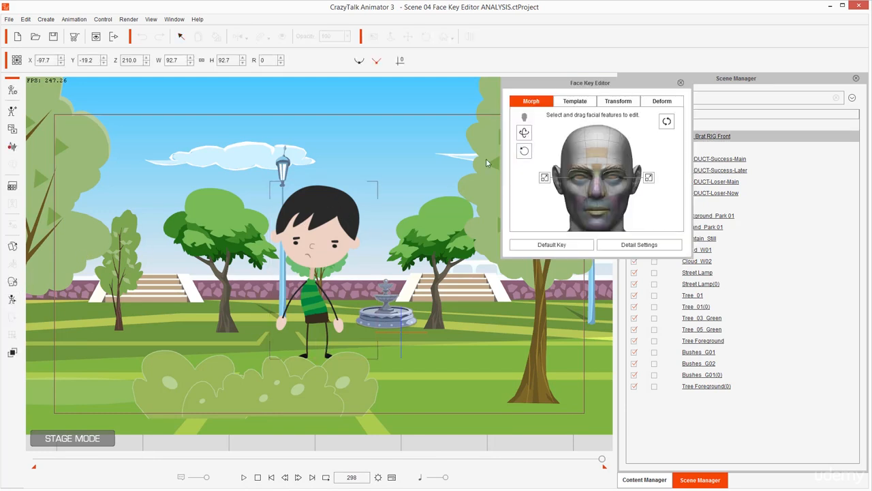
left_click_drag(566, 87, 481, 142)
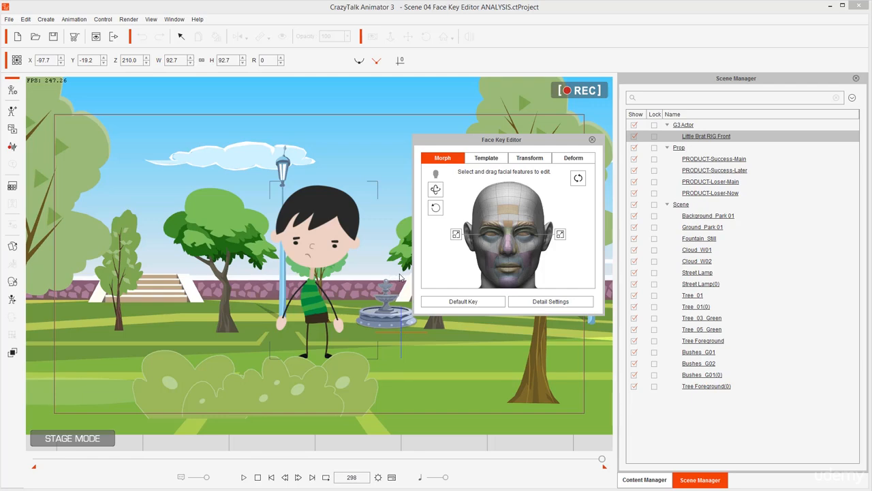
Display the timeline without the Face Key Editor and play the scene from the first frame
left_click(392, 477)
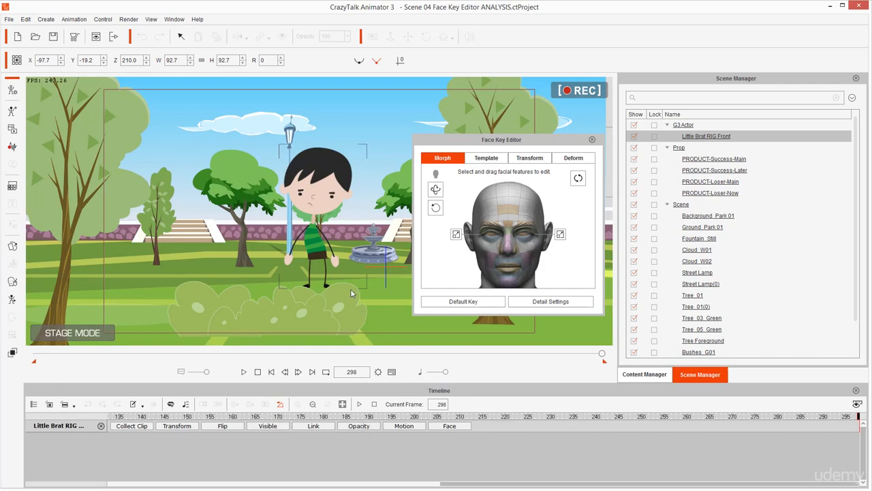
left_click(592, 139)
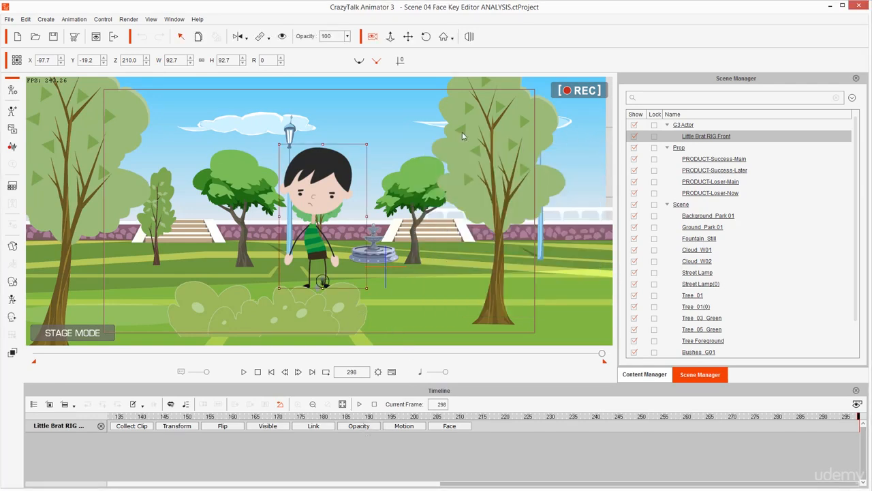
left_click(271, 372)
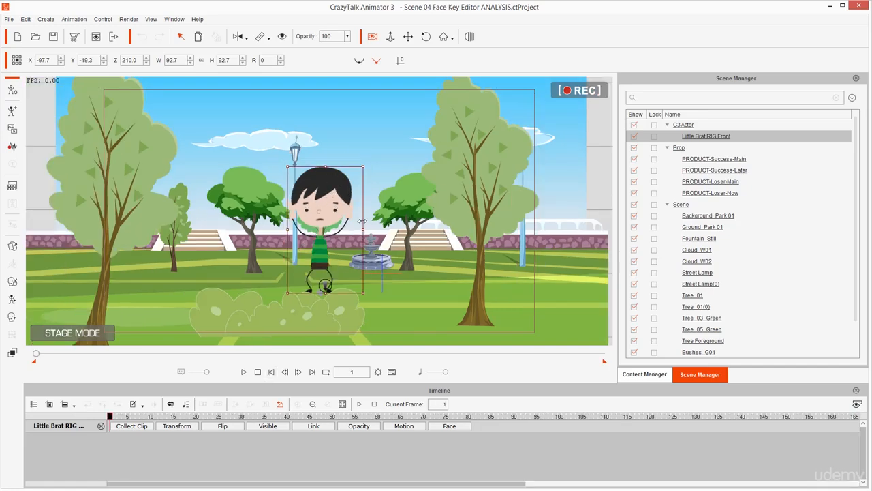
left_click(244, 372)
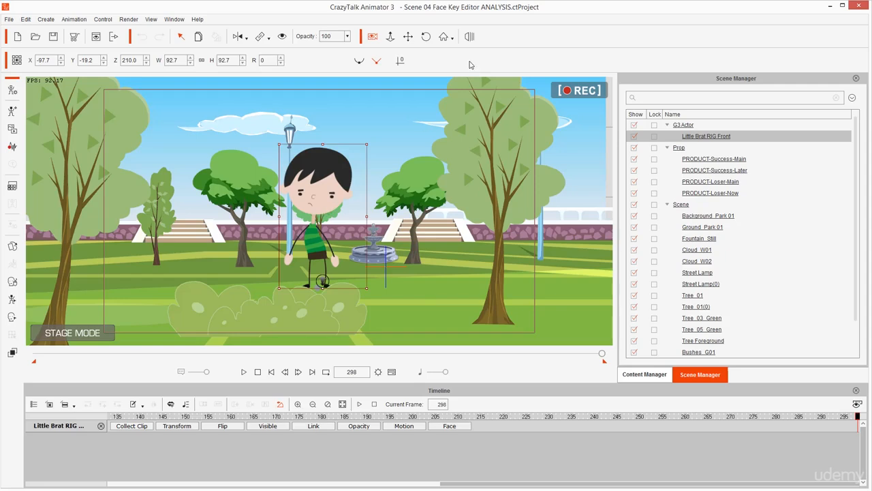
key("ctrl+shift+d")
mouse_move(602, 78)
left_mouse_down()
mouse_move(572, 74)
mouse_move(546, 87)
mouse_move(565, 123)
mouse_move(617, 120)
mouse_move(625, 78)
mouse_move(543, 70)
left_mouse_up()
key("Escape")
Turn off camera recording mode for the stage
left_click(374, 38)
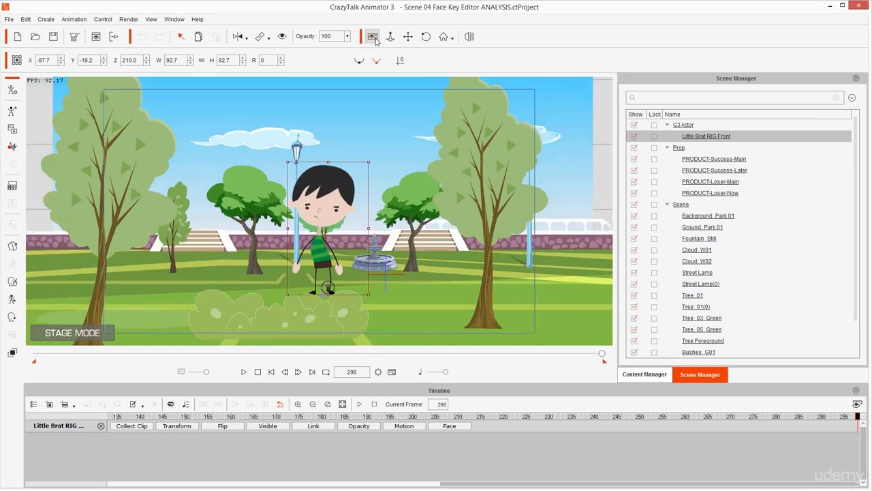
scroll(334, 205, "up", 5)
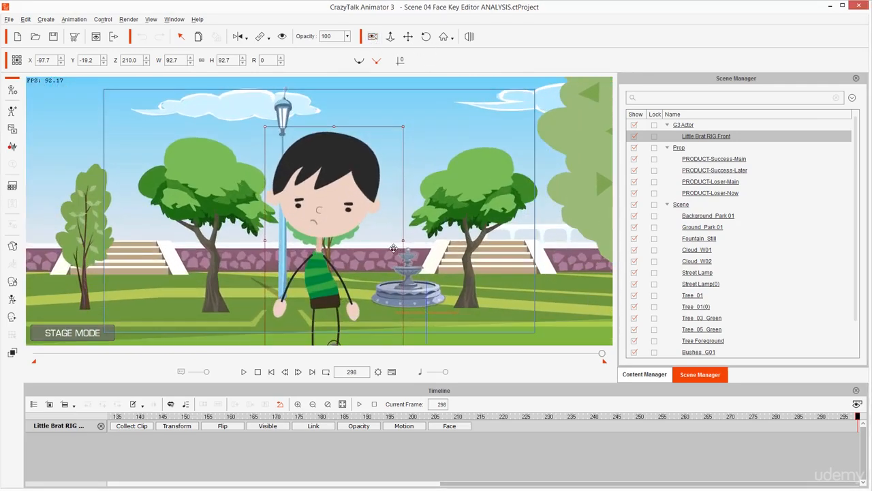
Open the Face Puppet for the boy to view its animation profiles and face controls, and close it
left_click(13, 280)
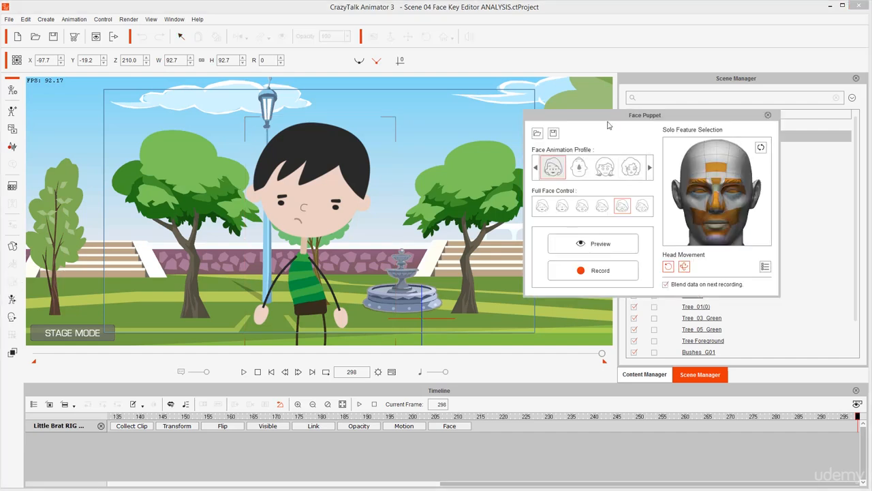
left_click_drag(608, 120, 579, 113)
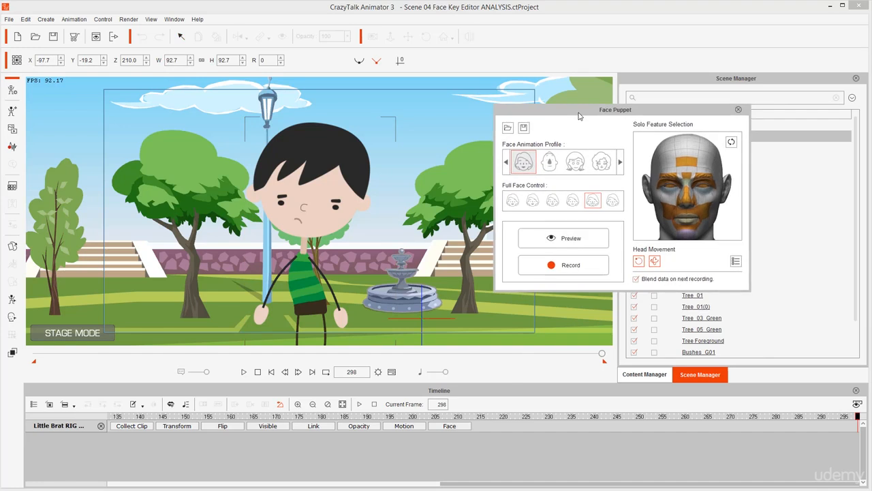
left_click(738, 109)
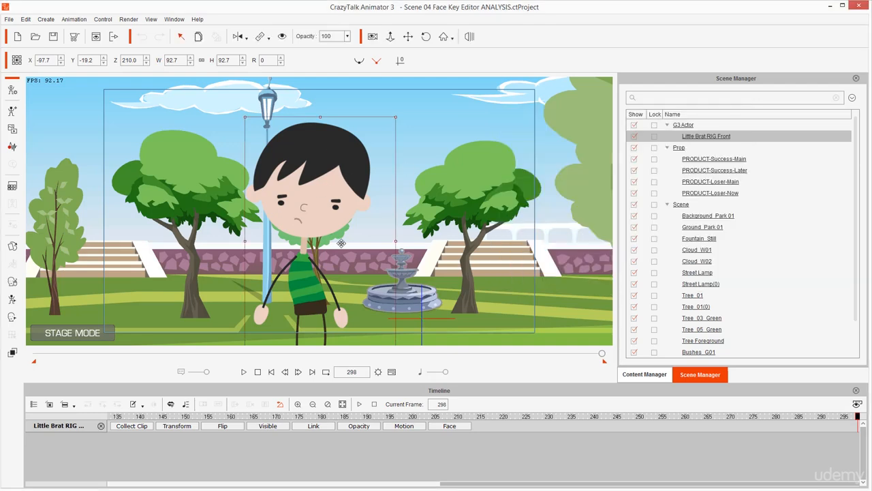
Open the Face Key Editor to compare its Morph options with the boy's facial features, and close it
left_click(8, 321)
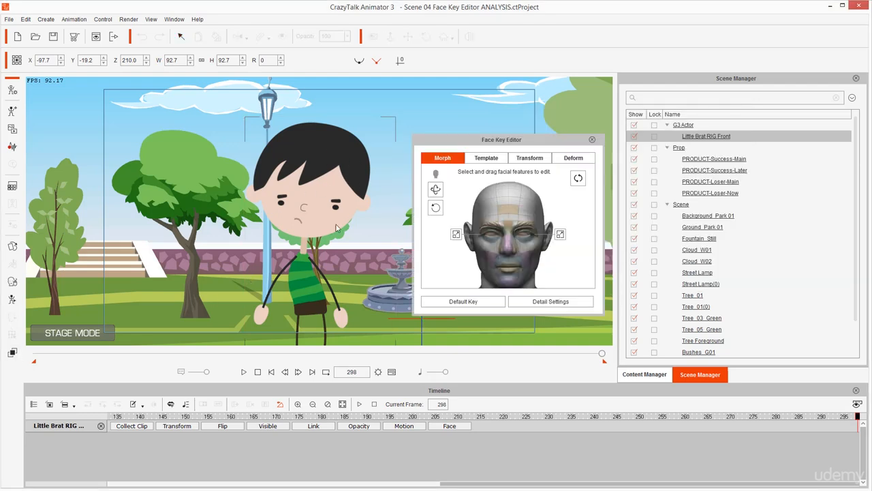
left_click_drag(503, 140, 513, 102)
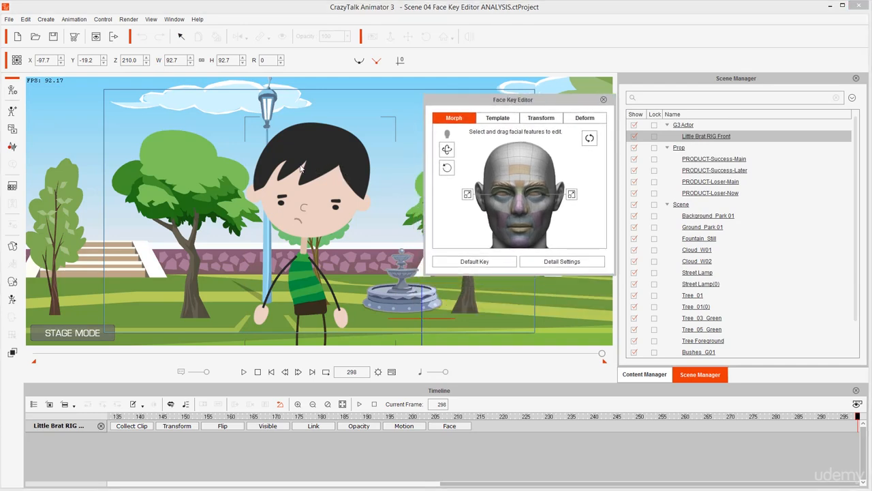
mouse_move(324, 179)
left_mouse_down()
mouse_move(260, 187)
mouse_move(258, 219)
mouse_move(294, 235)
mouse_move(359, 230)
mouse_move(351, 182)
mouse_move(272, 184)
left_mouse_up()
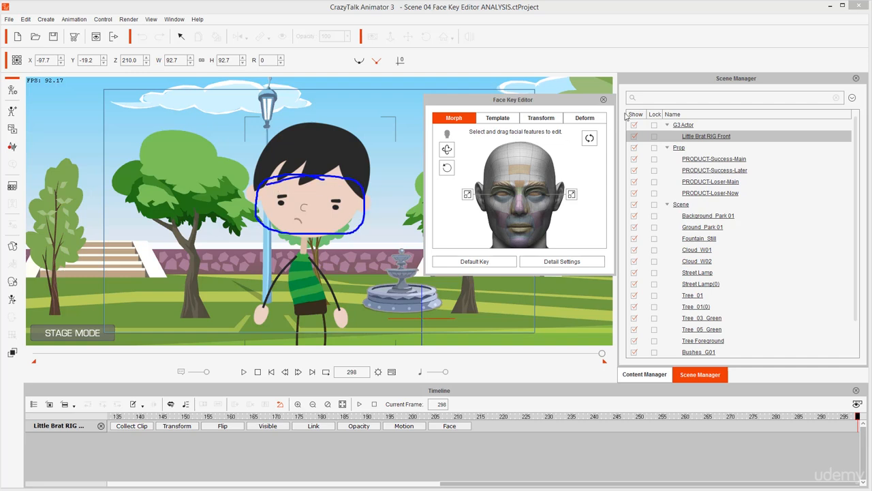
key("Escape")
left_click(603, 100)
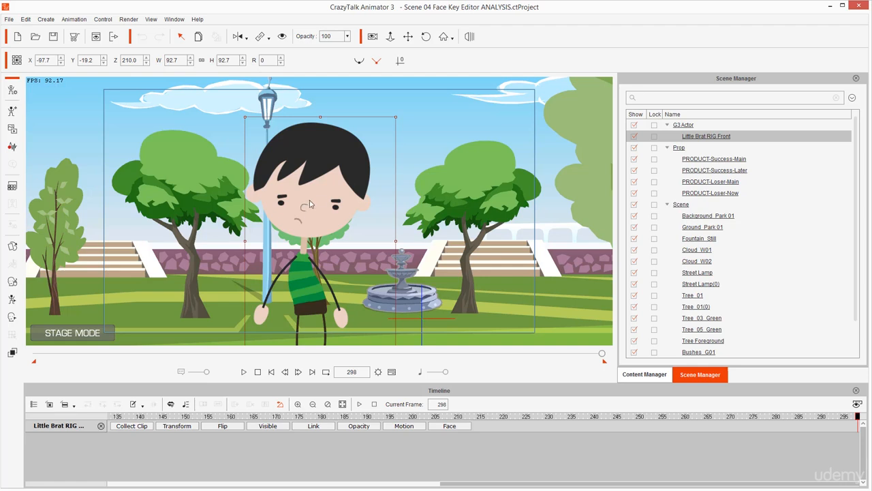
mouse_move(342, 178)
left_mouse_down()
mouse_move(297, 175)
mouse_move(250, 195)
mouse_move(298, 253)
mouse_move(360, 217)
mouse_move(328, 183)
mouse_move(286, 187)
left_mouse_up()
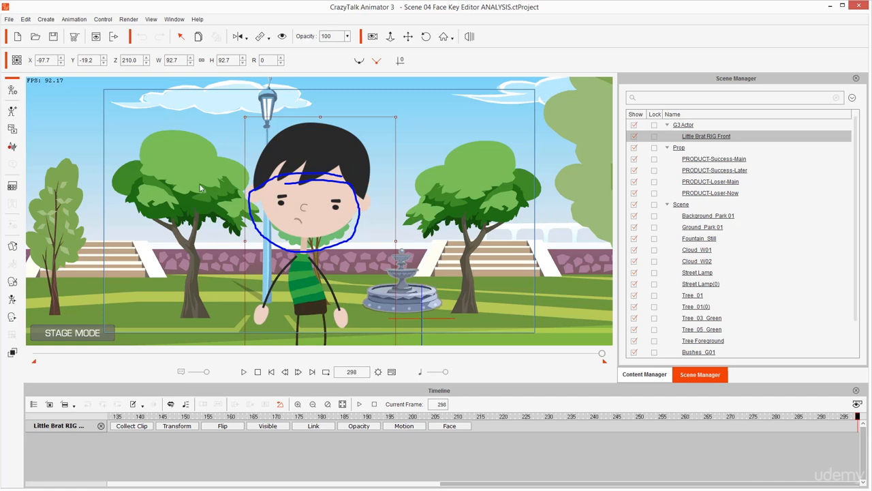
key("Escape")
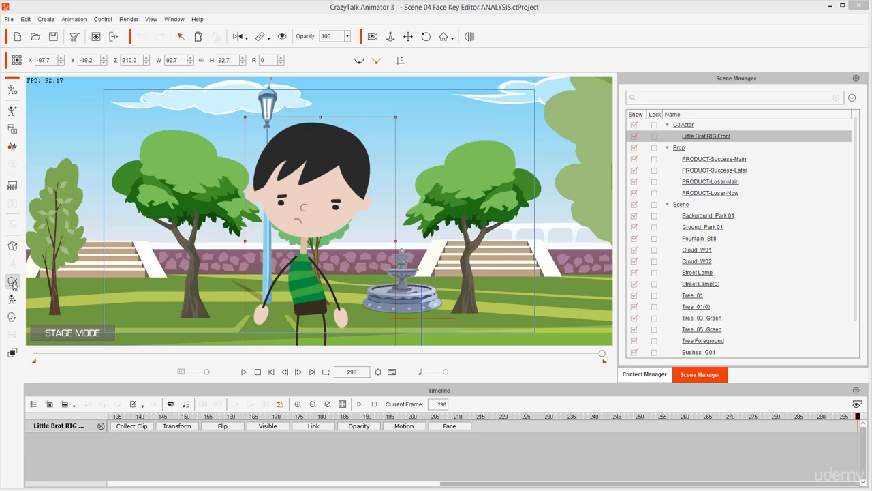
Open the Face Key Editor for the boy and move the playhead to frame 260
left_click(13, 318)
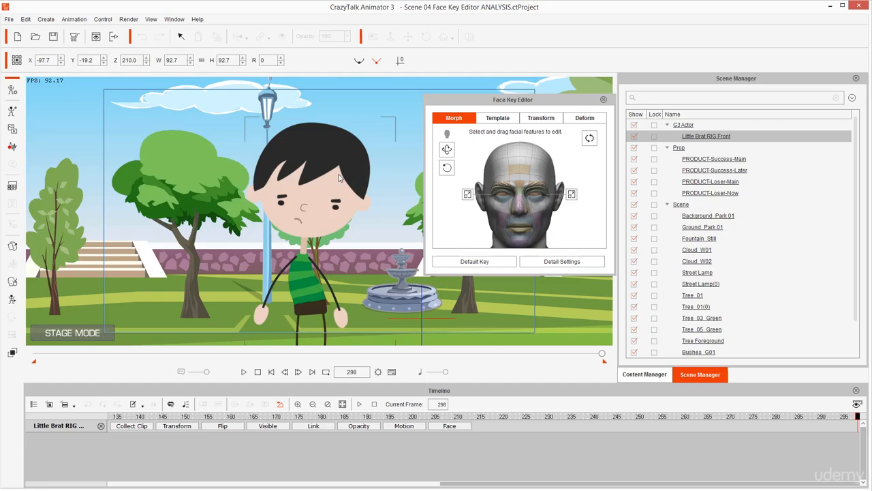
left_click_drag(226, 417, 237, 367)
left_click(240, 370)
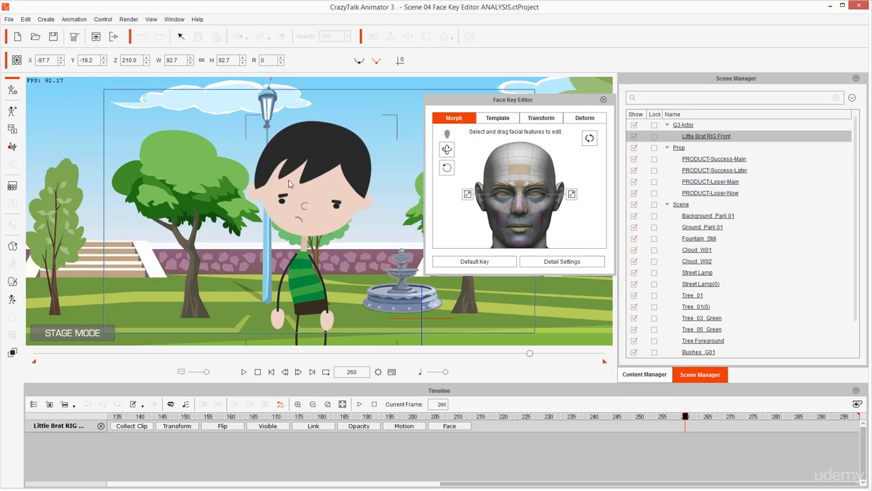
left_click_drag(512, 99, 496, 87)
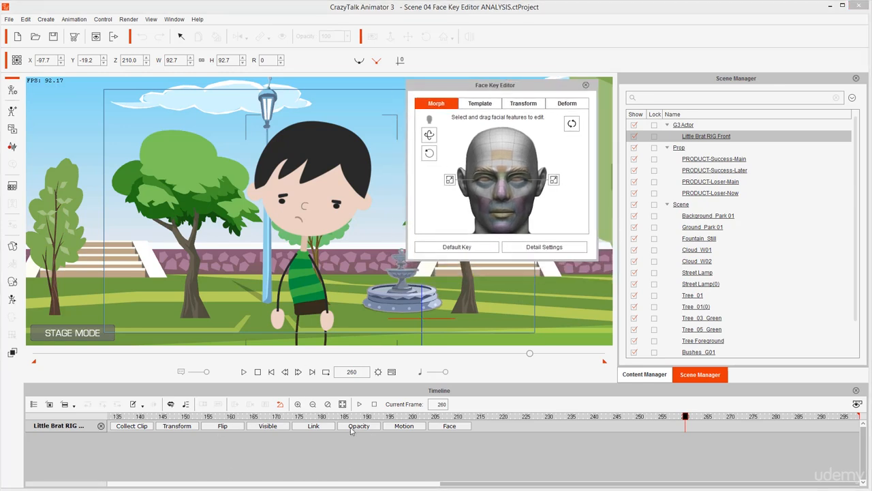
mouse_move(357, 422)
left_mouse_down()
mouse_move(170, 489)
mouse_move(388, 408)
mouse_move(328, 426)
left_mouse_up()
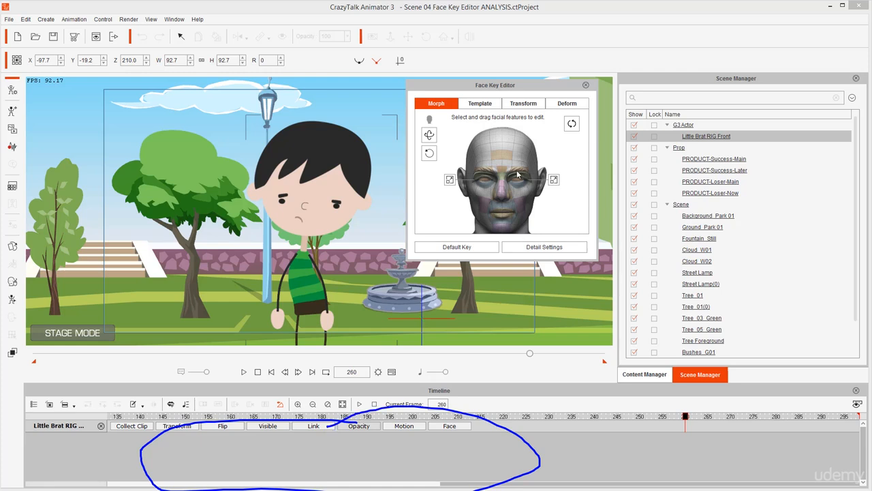
mouse_move(475, 109)
left_mouse_down()
mouse_move(554, 152)
mouse_move(477, 144)
mouse_move(439, 251)
left_mouse_up()
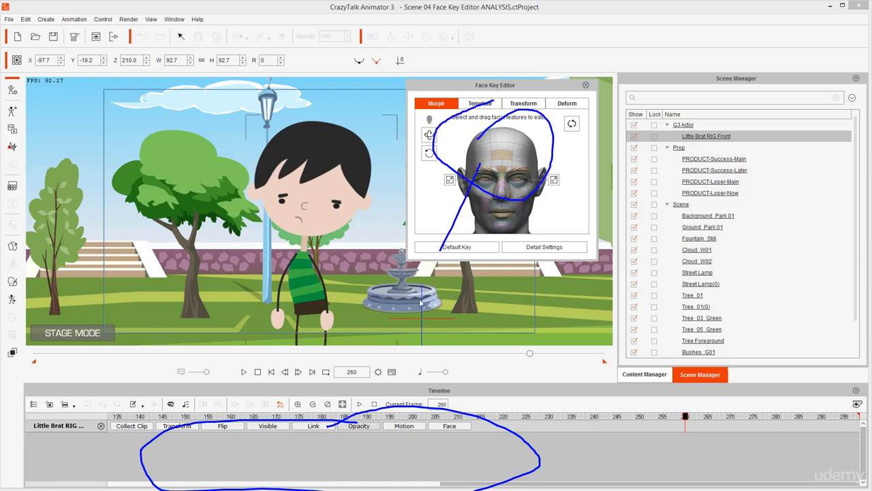
mouse_move(421, 303)
left_mouse_down()
mouse_move(375, 430)
mouse_move(372, 386)
mouse_move(365, 440)
mouse_move(395, 422)
left_mouse_up()
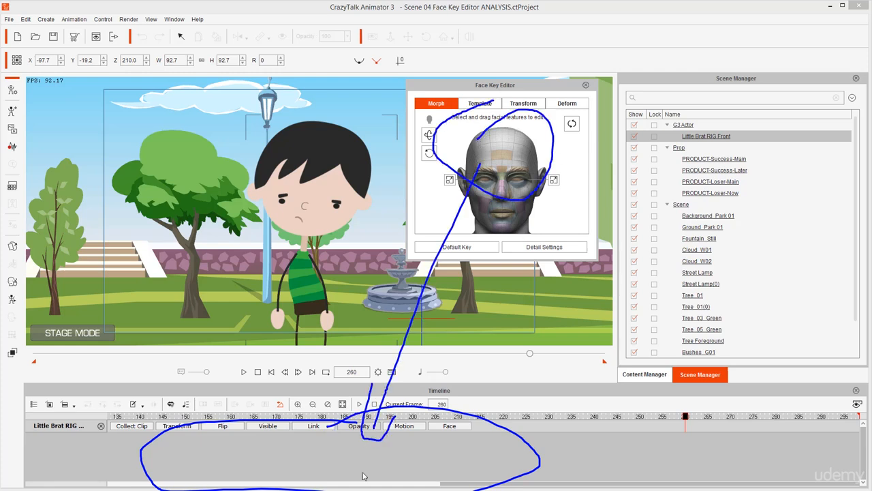
key("Escape")
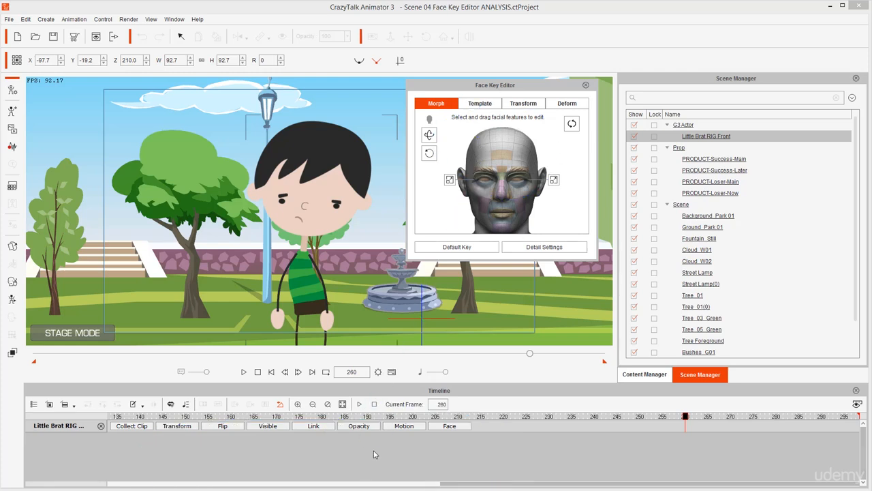
Close the Face Key Editor and show the boy's Face tracks in the timeline
left_click(586, 86)
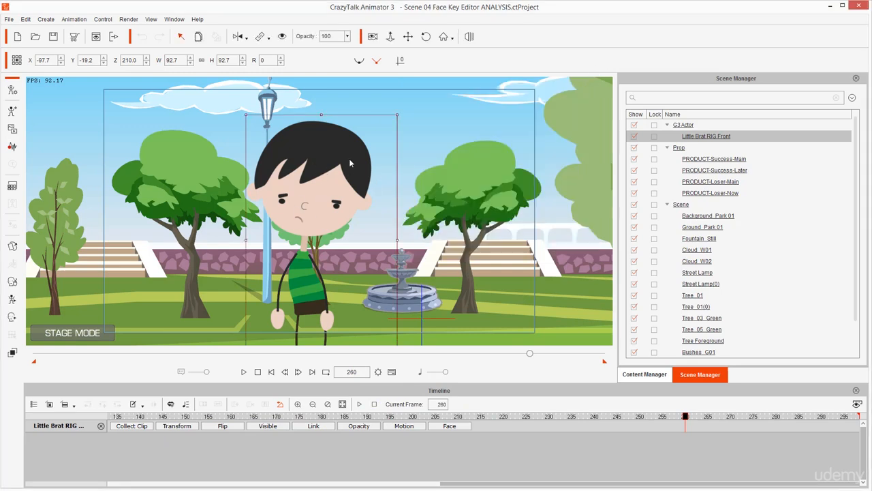
left_click(449, 426)
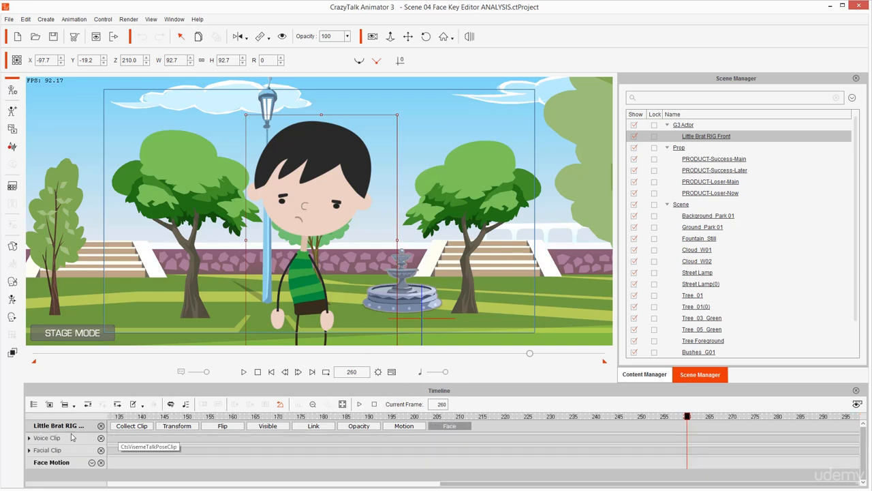
mouse_move(65, 432)
left_mouse_down()
mouse_move(15, 439)
mouse_move(75, 436)
mouse_move(64, 433)
mouse_move(45, 466)
mouse_move(66, 462)
mouse_move(28, 462)
mouse_move(69, 470)
mouse_move(54, 440)
mouse_move(29, 447)
mouse_move(63, 444)
mouse_move(26, 439)
mouse_move(80, 440)
mouse_move(25, 444)
mouse_move(63, 445)
mouse_move(38, 442)
left_mouse_up()
key("Escape")
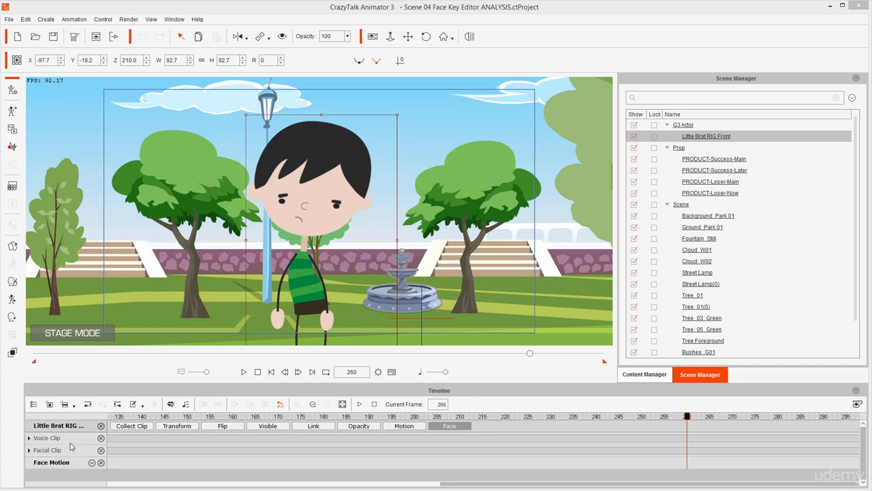
mouse_move(71, 443)
left_mouse_down()
mouse_move(13, 451)
mouse_move(15, 468)
mouse_move(76, 476)
mouse_move(76, 452)
left_mouse_up()
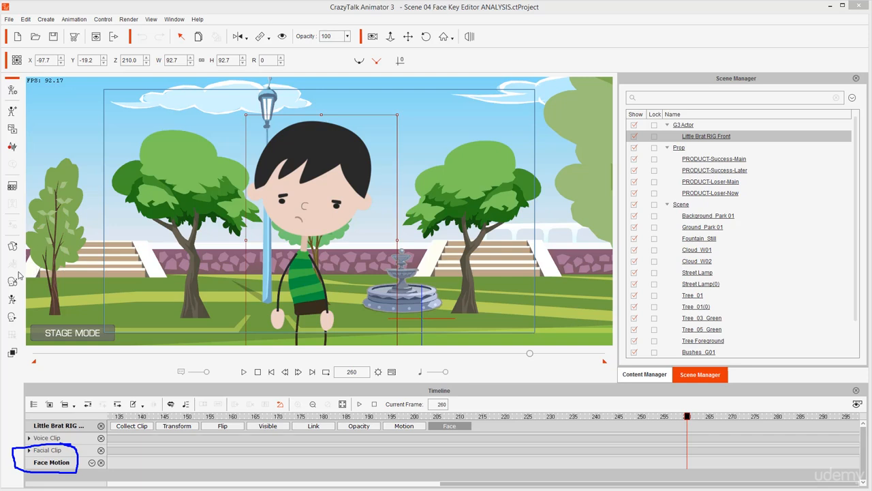
mouse_move(19, 274)
left_mouse_down()
mouse_move(6, 292)
mouse_move(28, 290)
mouse_move(23, 274)
mouse_move(11, 270)
mouse_move(4, 280)
mouse_move(11, 291)
mouse_move(21, 280)
mouse_move(15, 272)
mouse_move(51, 360)
mouse_move(63, 440)
left_mouse_up()
key("Escape")
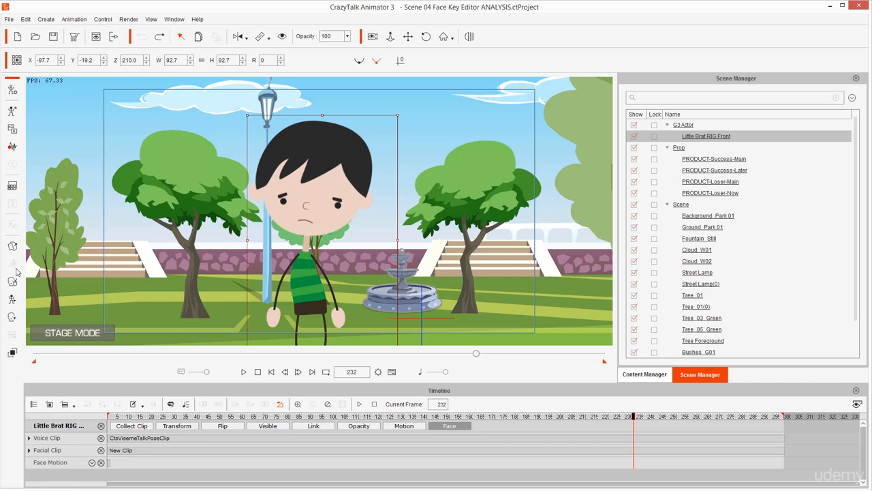
mouse_move(18, 272)
left_mouse_down()
mouse_move(11, 298)
mouse_move(15, 273)
left_mouse_up()
left_click_drag(347, 205, 346, 209)
mouse_move(58, 450)
left_mouse_down()
mouse_move(31, 448)
mouse_move(44, 458)
mouse_move(67, 447)
mouse_move(24, 455)
left_mouse_up()
key("Escape")
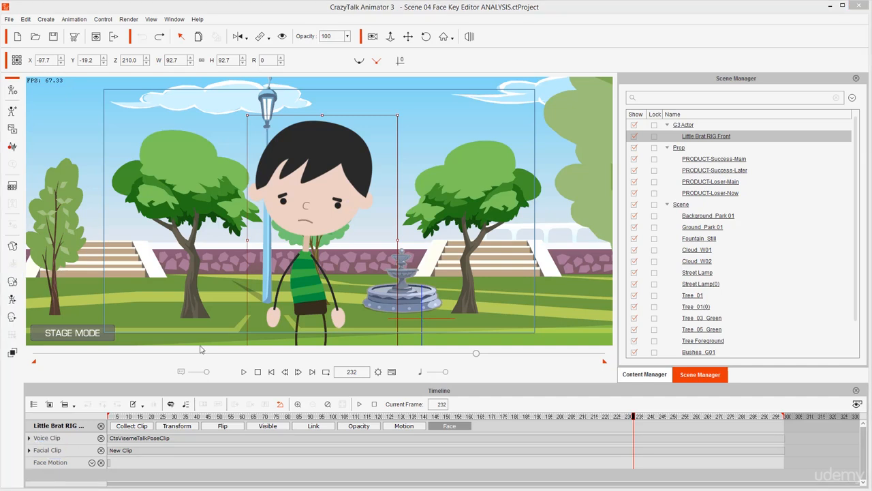
Open the Face Key Editor for the boy at frame 232
left_click(12, 318)
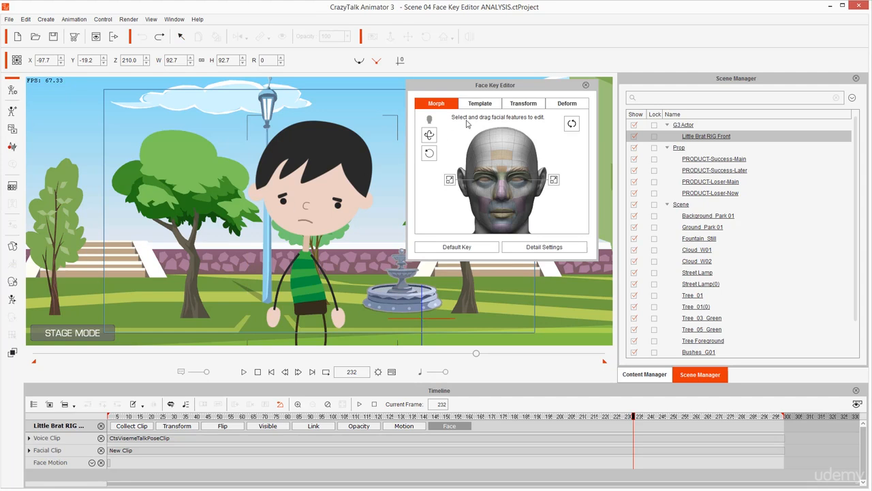
Start a new project, load the Little Brat RIG Front character, and return from Composer Mode to Stage Mode
left_click(17, 37)
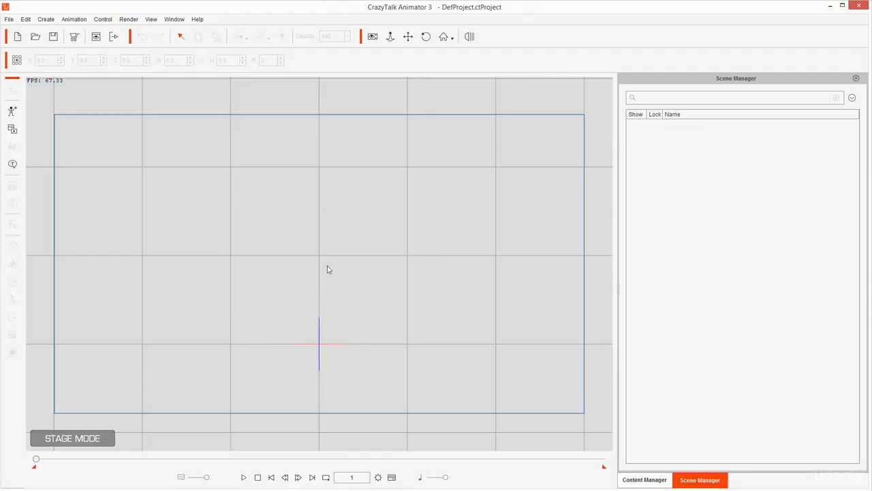
left_click(11, 110)
double_click(321, 150)
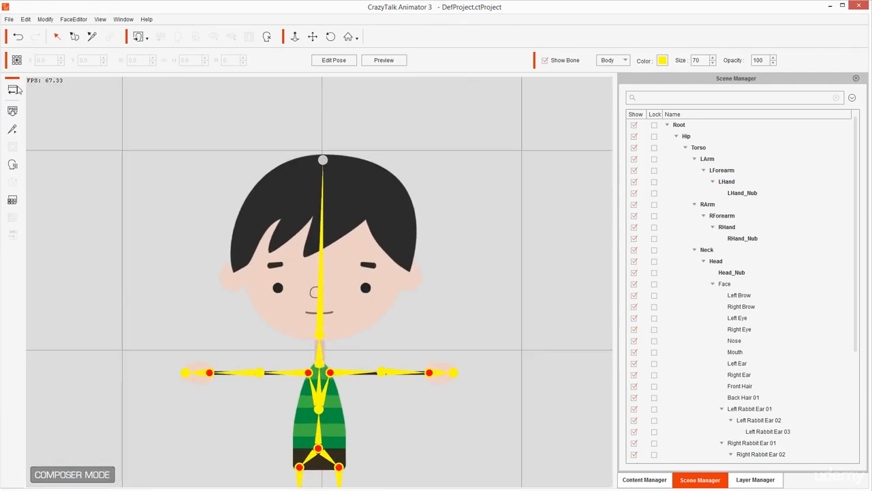
left_click(15, 90)
scroll(320, 181, "up", 3)
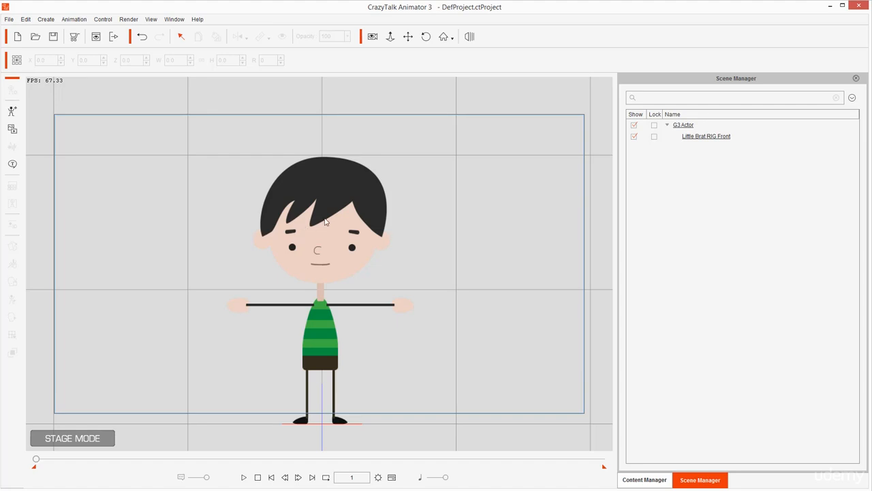
Open the Face Key Editor for the Little Brat character and show its Face tracks in the timeline
left_click(325, 222)
key("ctrl+k")
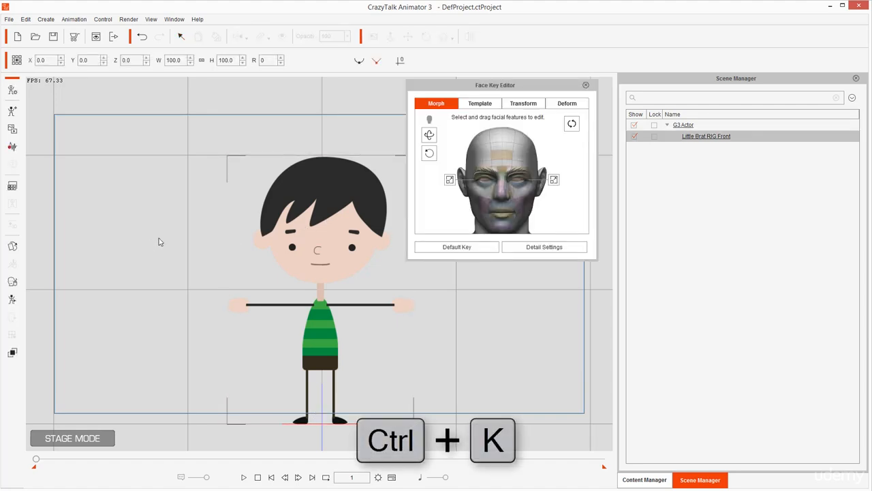
left_click_drag(469, 90, 522, 95)
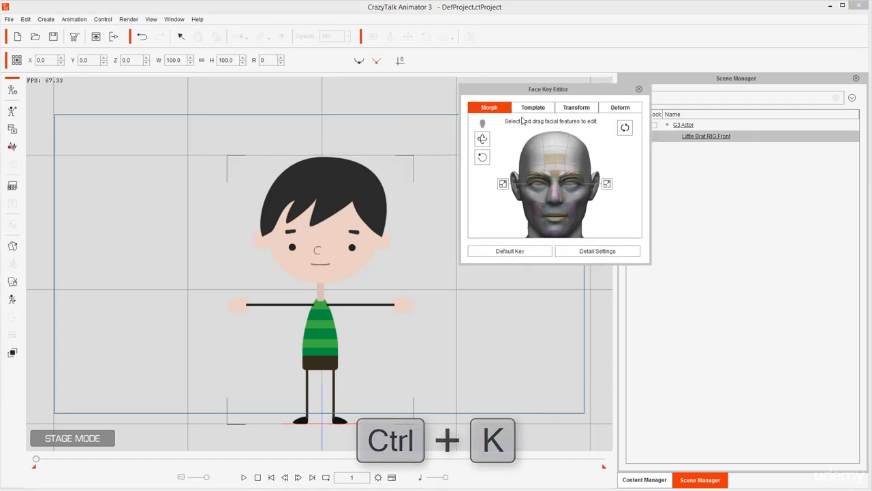
left_click(392, 477)
left_click(444, 426)
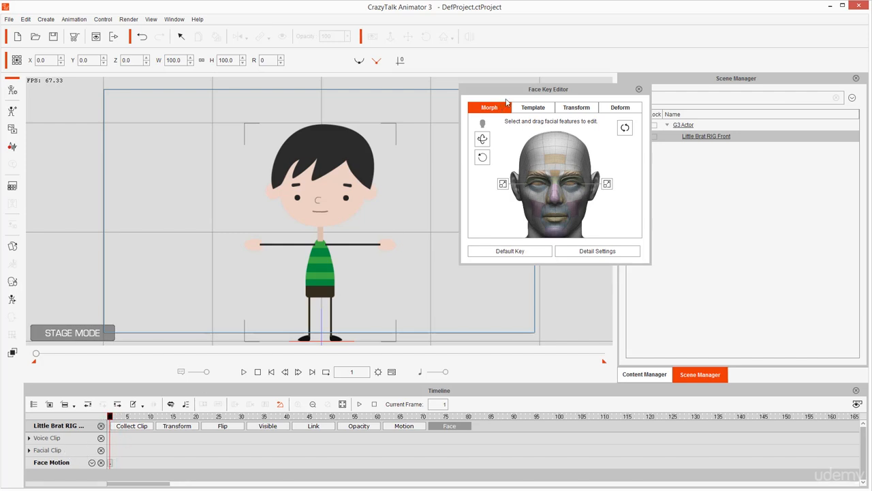
mouse_move(507, 102)
left_mouse_down()
mouse_move(464, 105)
mouse_move(480, 115)
mouse_move(507, 114)
mouse_move(512, 102)
mouse_move(499, 96)
mouse_move(520, 118)
mouse_move(564, 109)
mouse_move(540, 96)
mouse_move(593, 103)
mouse_move(554, 108)
mouse_move(592, 114)
mouse_move(593, 102)
mouse_move(582, 100)
mouse_move(633, 104)
mouse_move(608, 108)
mouse_move(612, 114)
mouse_move(637, 111)
mouse_move(617, 106)
left_mouse_up()
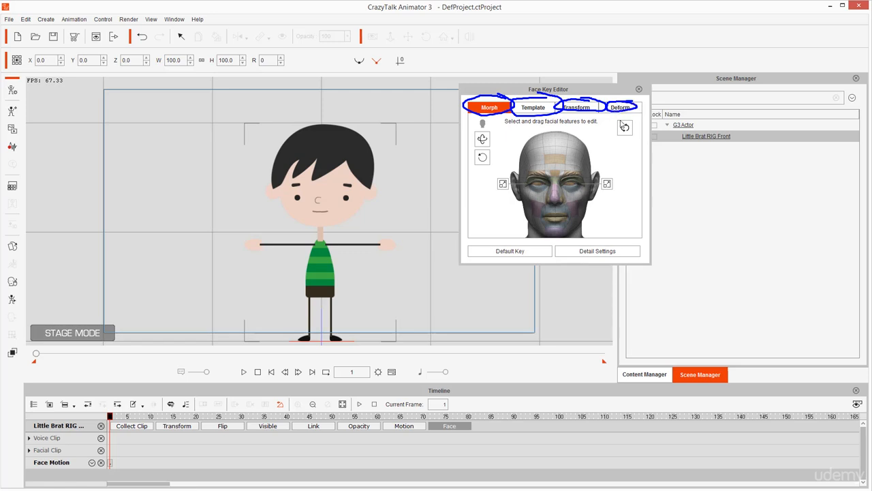
key("Escape")
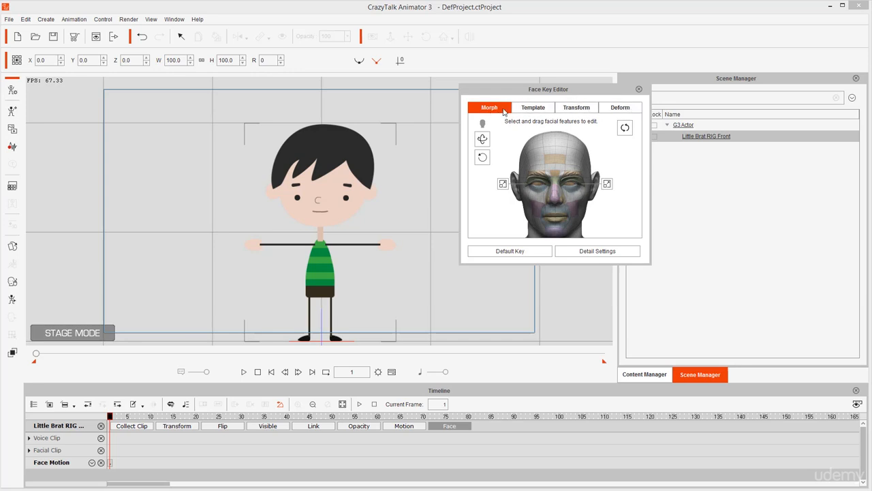
mouse_move(504, 100)
left_mouse_down()
mouse_move(467, 98)
mouse_move(461, 115)
mouse_move(503, 118)
mouse_move(506, 101)
mouse_move(461, 109)
mouse_move(317, 248)
mouse_move(87, 441)
left_mouse_up()
key("Escape")
Expand the Facial Clip track in the timeline and reopen the Face Key Editor for the boy
left_click(29, 451)
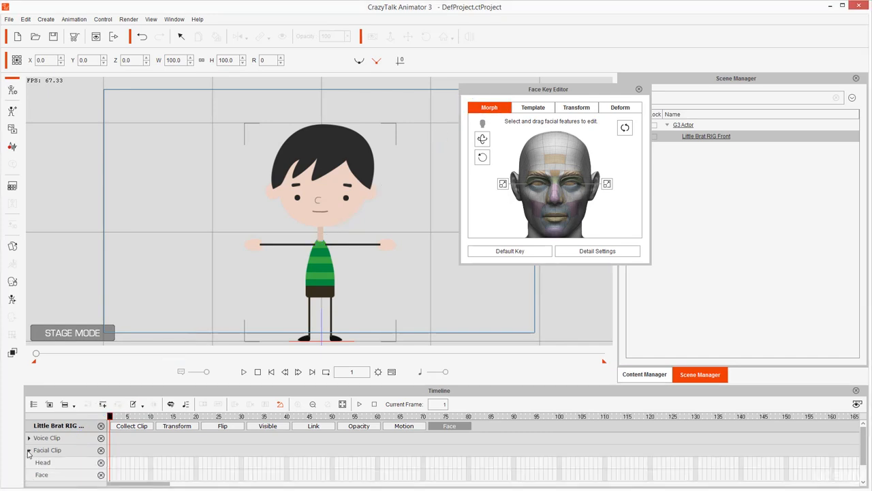
scroll(103, 454, "down", 1)
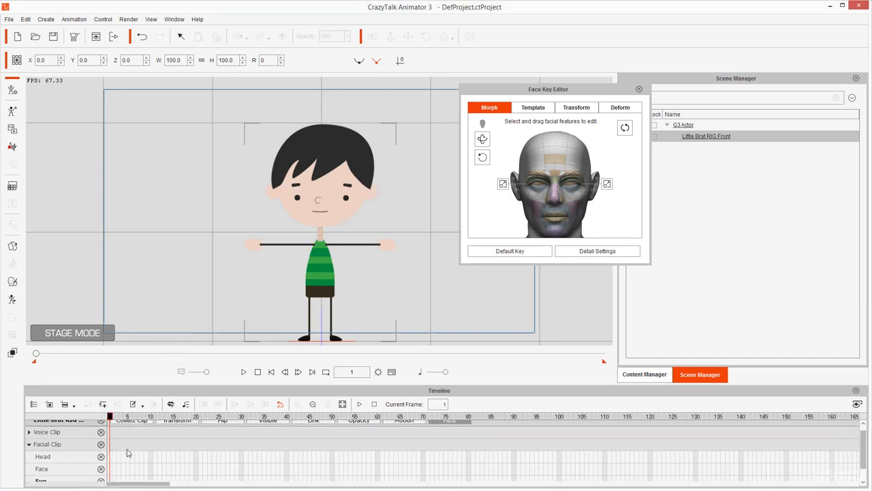
left_click(348, 152)
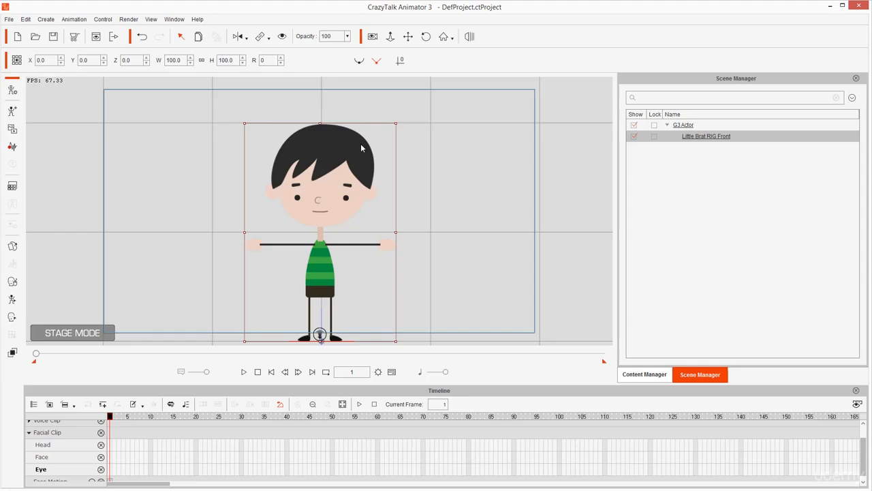
key("ctrl+k")
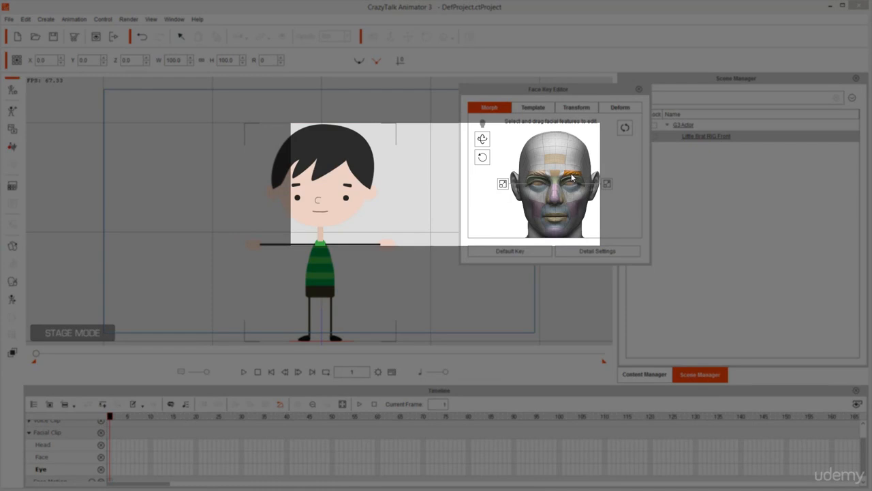
Morph the eyebrow on the boy's left side at frame 1 and again at frame 30
left_click_drag(573, 176, 578, 4)
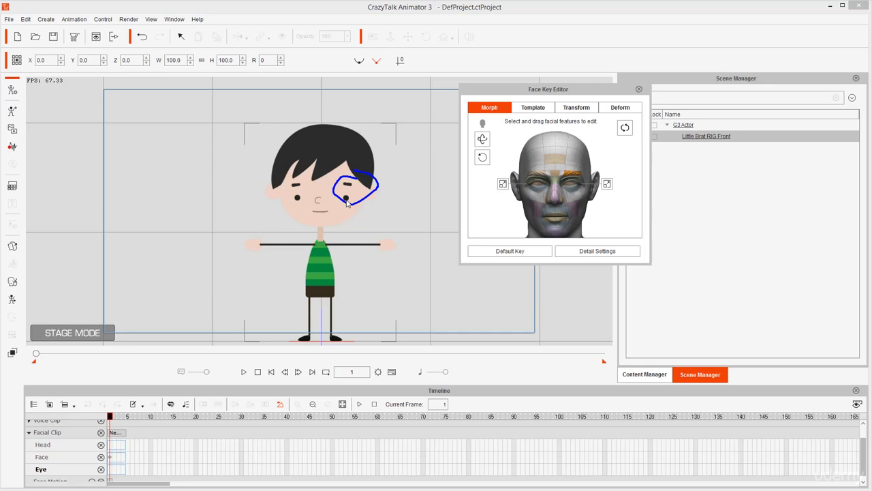
mouse_move(347, 202)
left_mouse_down()
mouse_move(210, 393)
mouse_move(120, 458)
left_mouse_up()
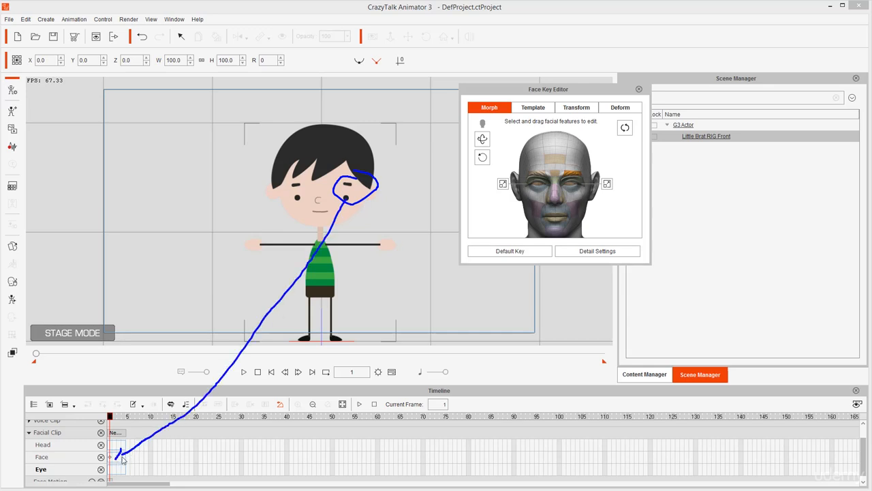
left_click(242, 418)
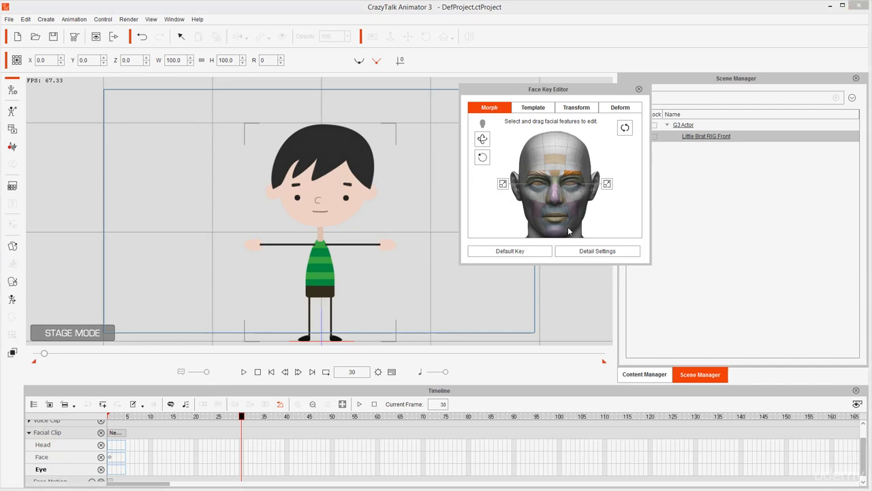
left_click_drag(574, 175, 551, 184)
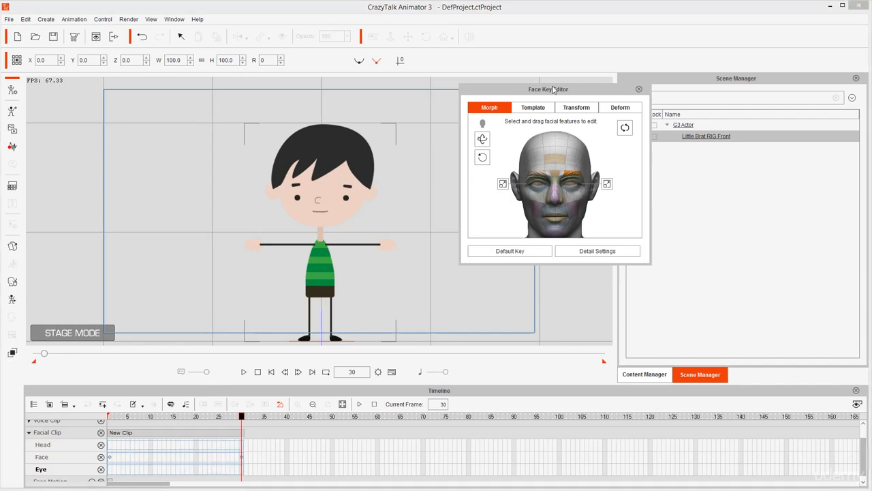
Raise the boy's other eyebrow and shift his gaze slightly sideways at frame 30 with the morph controls
left_click_drag(554, 88, 484, 89)
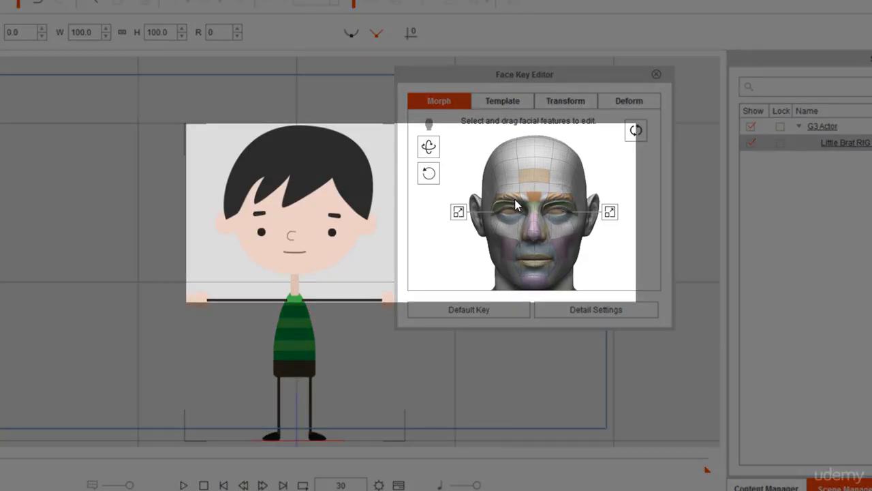
left_click_drag(511, 197, 511, 191)
left_click_drag(535, 211, 540, 211)
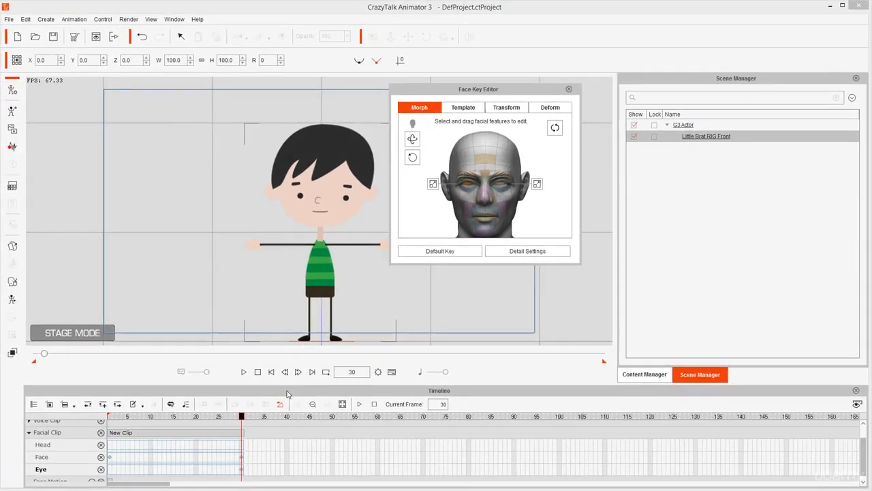
mouse_move(248, 446)
left_mouse_down()
mouse_move(224, 474)
mouse_move(244, 488)
mouse_move(269, 451)
left_mouse_up()
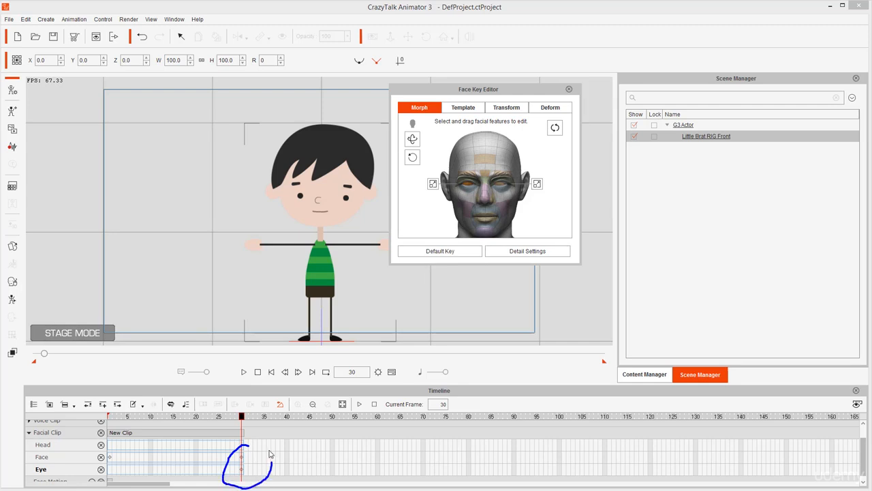
mouse_move(510, 160)
left_mouse_down()
mouse_move(501, 154)
mouse_move(470, 229)
mouse_move(478, 145)
mouse_move(448, 218)
mouse_move(334, 401)
mouse_move(276, 458)
mouse_move(248, 462)
mouse_move(258, 472)
left_mouse_up()
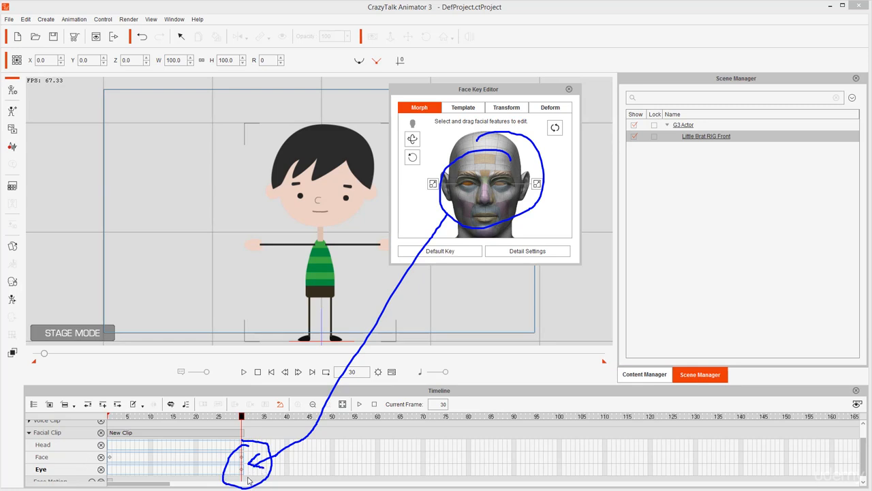
left_click_drag(114, 471, 242, 471)
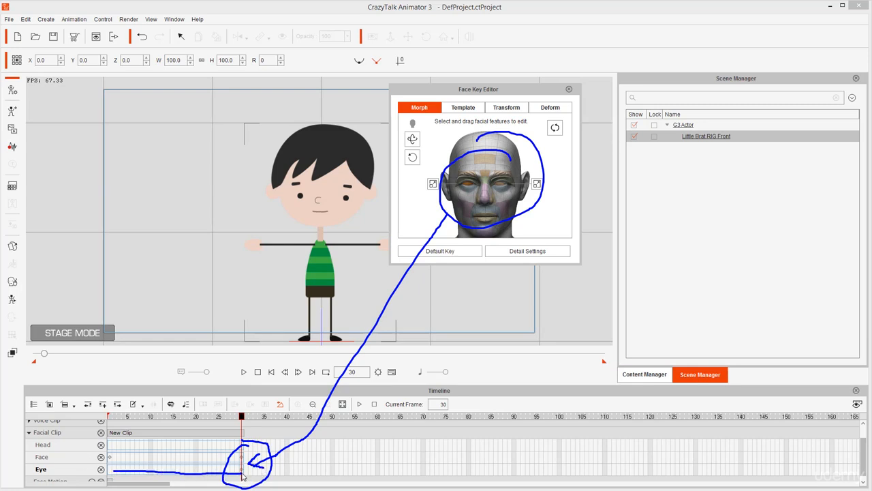
key("Escape")
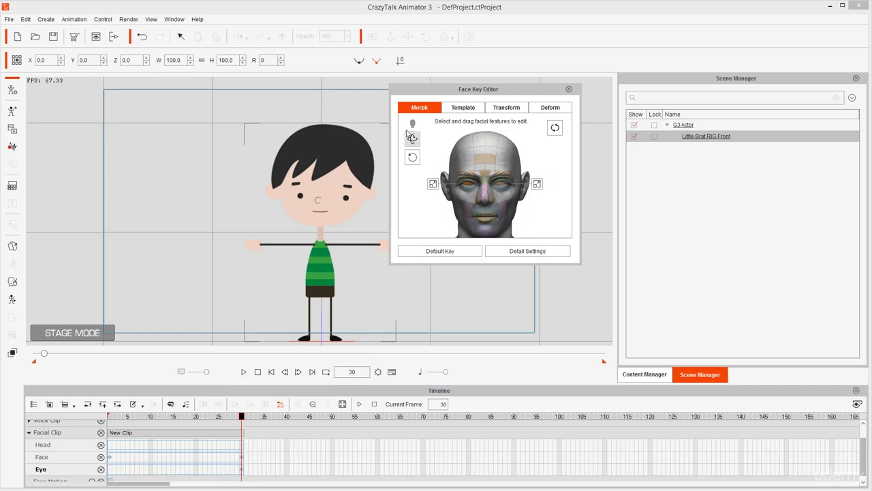
Rotate the boy's head slightly downward at frame 30 using the head rotation tool
left_click(416, 139)
left_click_drag(537, 141, 222, 486)
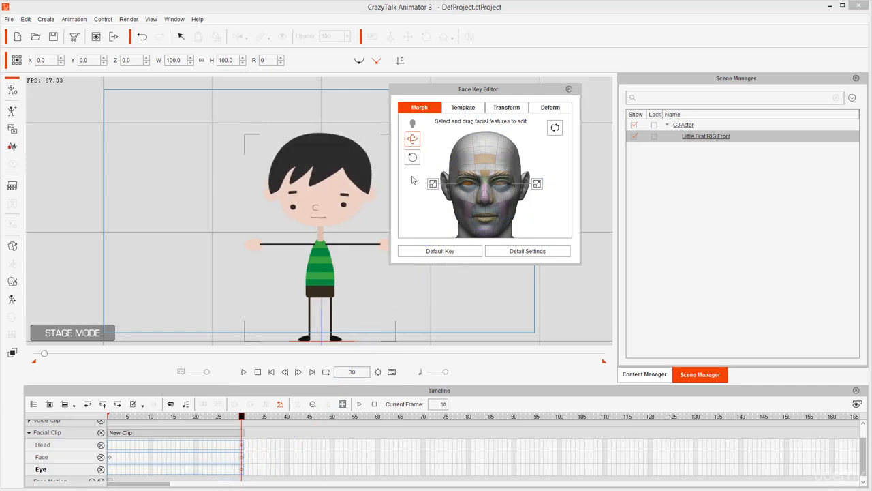
mouse_move(73, 431)
left_mouse_down()
mouse_move(25, 445)
mouse_move(18, 462)
mouse_move(31, 487)
mouse_move(249, 480)
mouse_move(257, 431)
mouse_move(49, 435)
left_mouse_up()
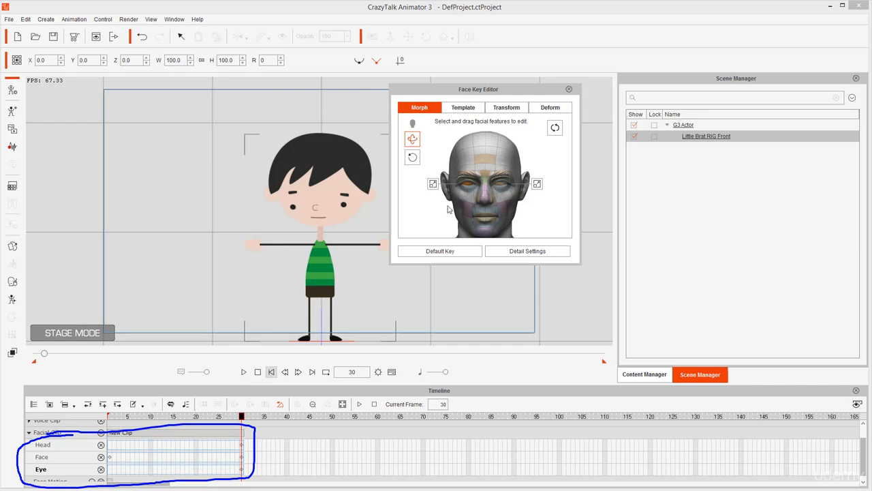
mouse_move(60, 451)
left_mouse_down()
mouse_move(47, 459)
mouse_move(51, 468)
left_mouse_up()
left_click_drag(70, 436, 57, 443)
mouse_move(422, 127)
left_mouse_down()
mouse_move(394, 156)
mouse_move(412, 173)
mouse_move(420, 135)
left_mouse_up()
key("Escape")
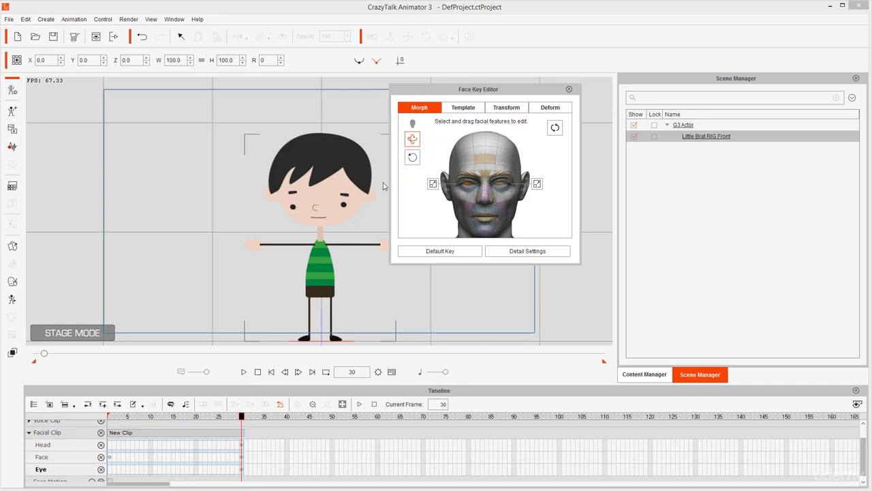
mouse_move(441, 97)
left_mouse_down()
mouse_move(385, 104)
mouse_move(445, 89)
mouse_move(393, 81)
left_mouse_up()
key("e")
mouse_move(485, 96)
left_mouse_down()
mouse_move(417, 98)
mouse_move(405, 126)
mouse_move(477, 118)
mouse_move(489, 97)
mouse_move(426, 96)
left_mouse_up()
mouse_move(402, 124)
left_mouse_down()
mouse_move(189, 301)
mouse_move(77, 432)
mouse_move(92, 428)
left_mouse_up()
key("Escape")
mouse_move(570, 99)
left_mouse_down()
mouse_move(502, 98)
mouse_move(484, 115)
mouse_move(536, 129)
mouse_move(580, 111)
mouse_move(559, 94)
left_mouse_up()
key("Escape")
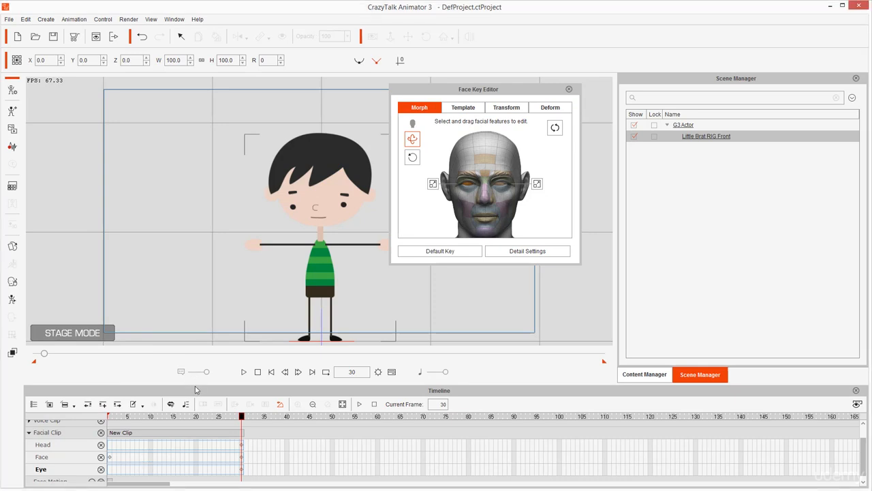
Enlarge the timeline to include the Face Motion track and display the expression templates in the Face Key Editor
left_click_drag(197, 385, 222, 255)
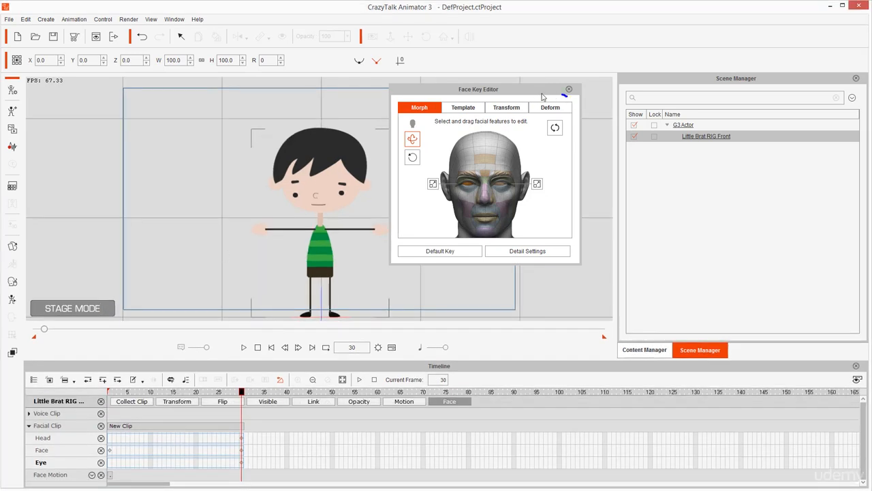
mouse_move(565, 95)
left_mouse_down()
mouse_move(493, 101)
mouse_move(517, 128)
mouse_move(570, 113)
mouse_move(519, 95)
mouse_move(491, 134)
mouse_move(518, 124)
mouse_move(229, 352)
mouse_move(101, 440)
mouse_move(72, 478)
mouse_move(93, 471)
mouse_move(34, 477)
mouse_move(68, 476)
left_mouse_up()
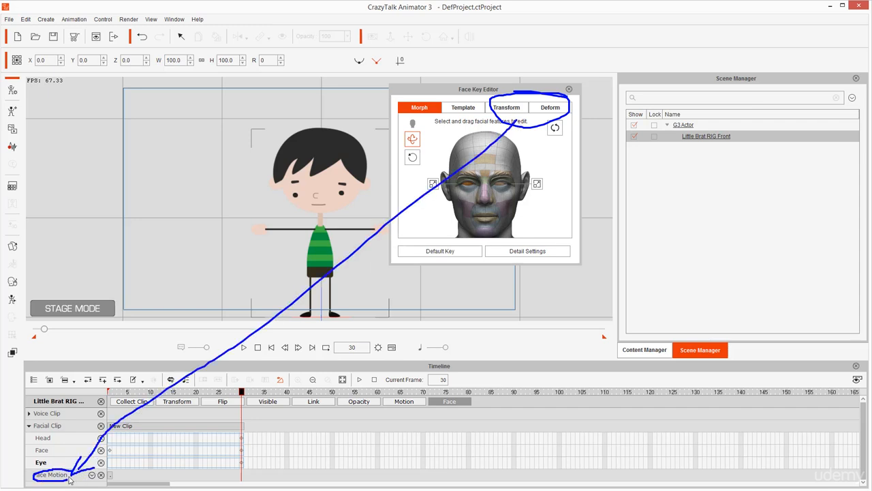
key("Escape")
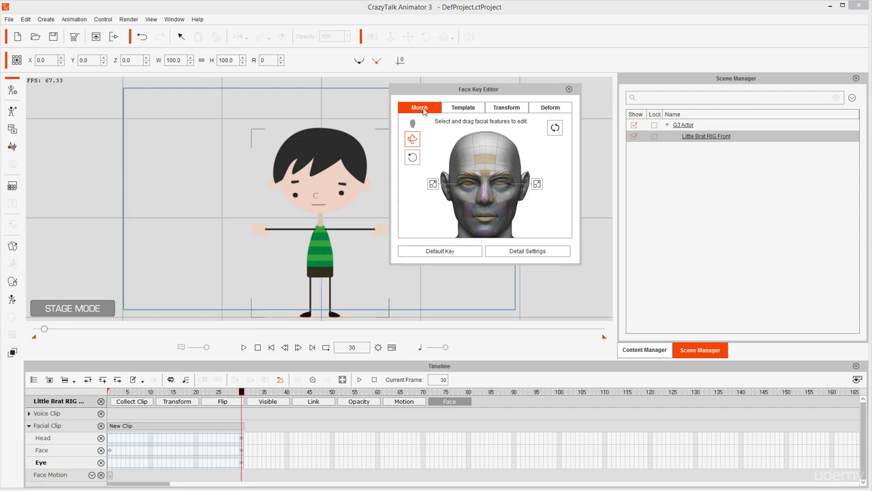
left_click(463, 108)
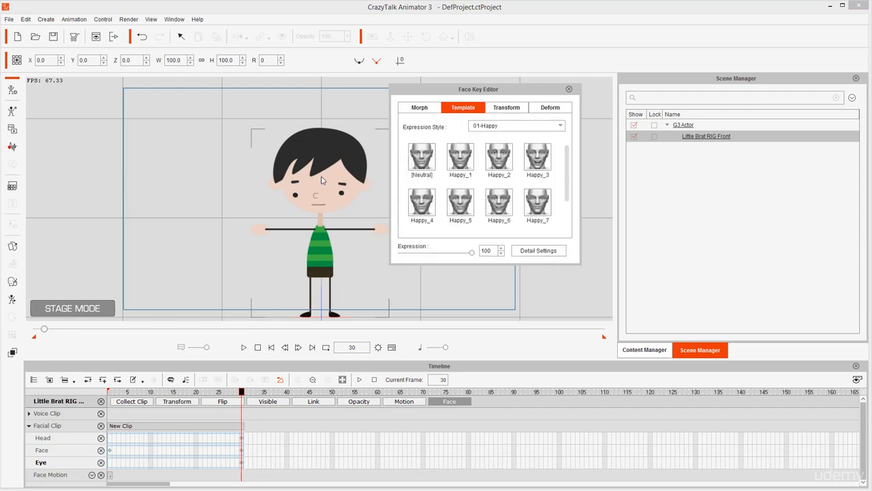
Undo the eyebrow, eye and head keys made in the facial clip
key("ctrl+z")
key("ctrl+z")
key("ctrl+z")
key("ctrl+z")
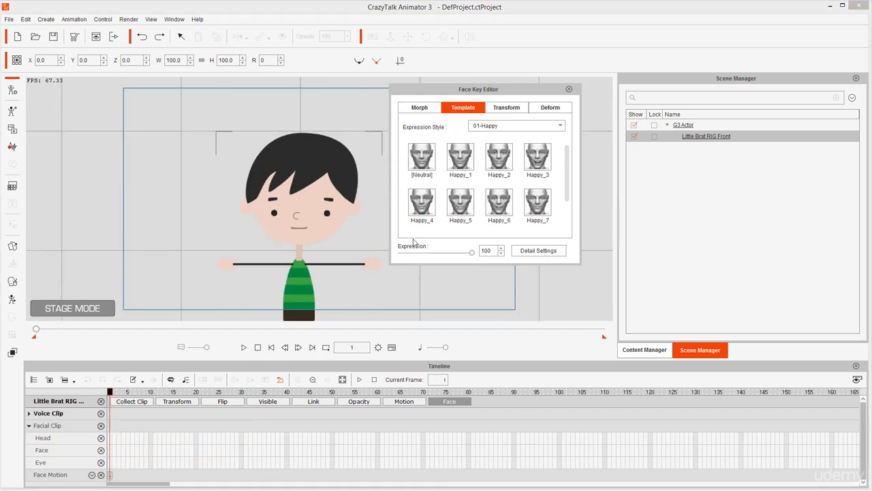
Apply the Happy_1 expression template at frame 1 and move the playhead to frame 10
left_click(459, 159)
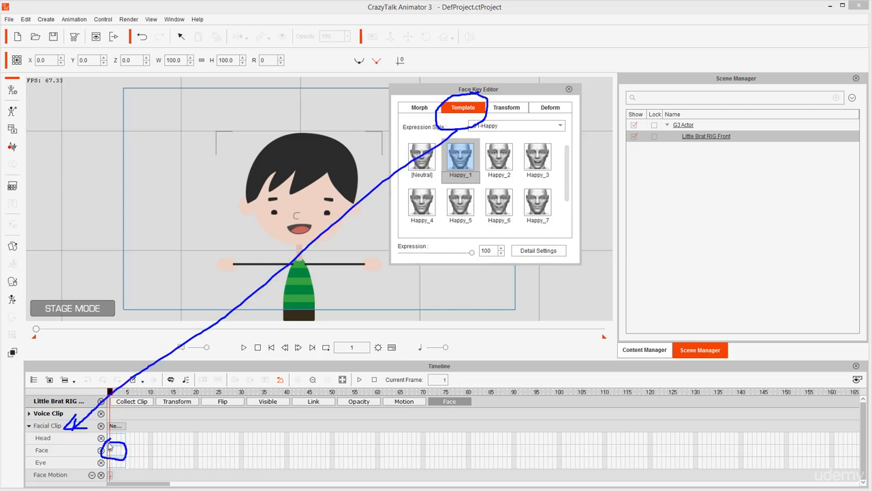
left_click_drag(142, 394, 150, 394)
Key the Angry_4 expression from the 02-Angry style at frame 10 after trying Angry_2, Angry_1 and Angry_5, and scrub through the transition
left_click(526, 127)
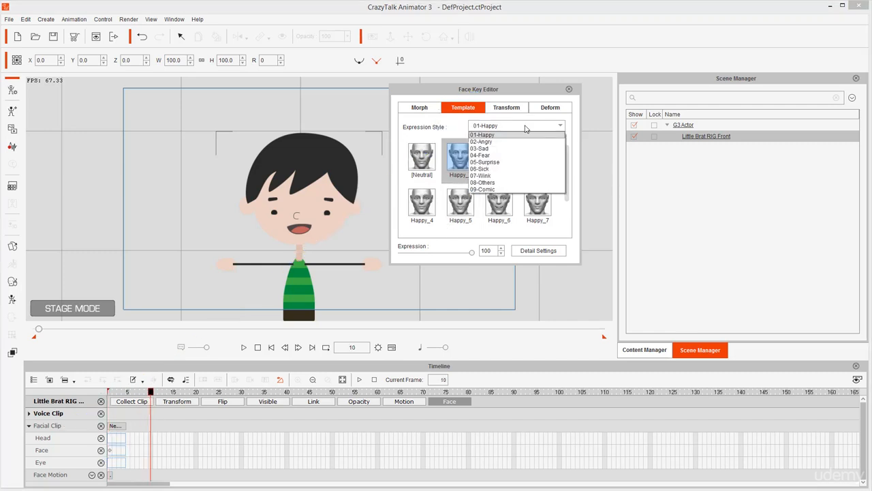
left_click(501, 142)
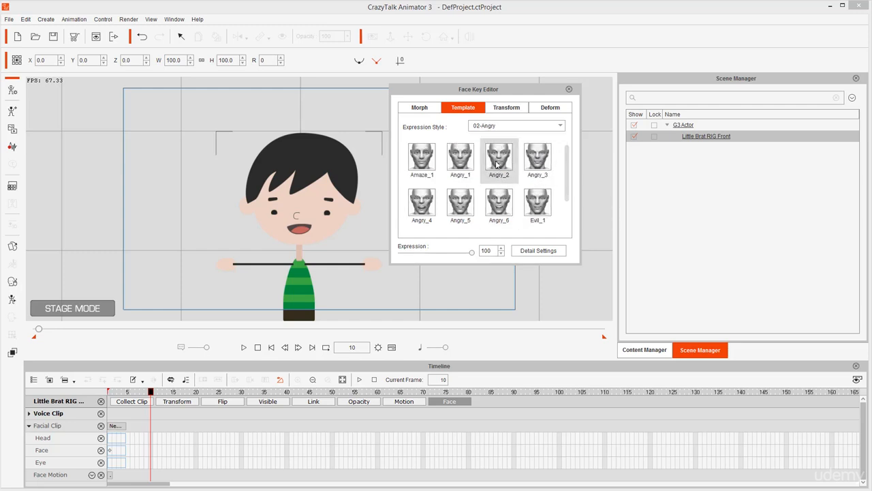
left_click(499, 162)
left_click(464, 164)
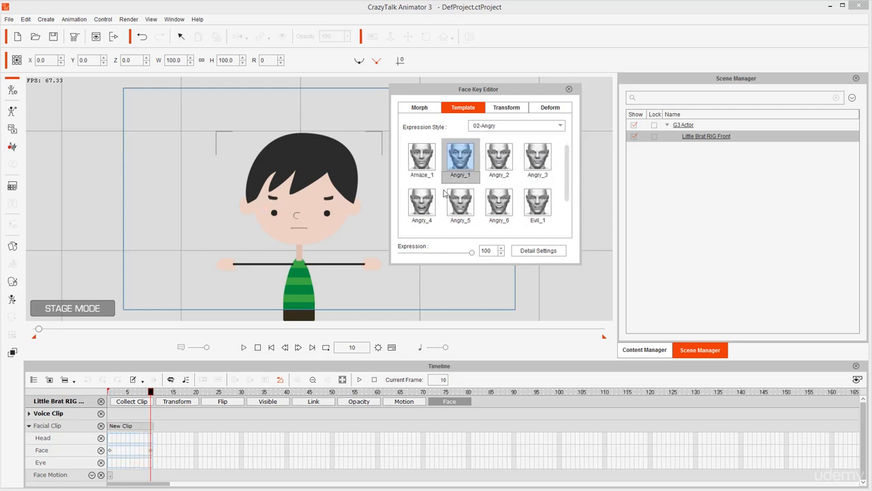
left_click(423, 201)
left_click(463, 205)
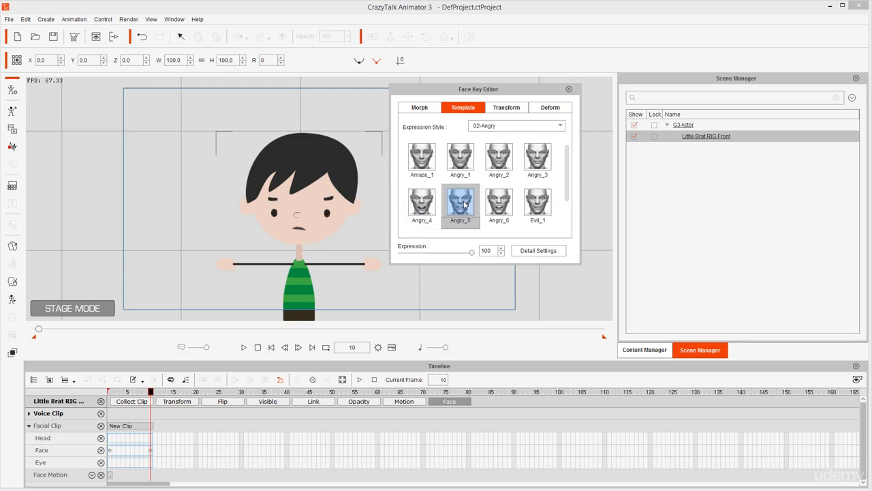
left_click(420, 205)
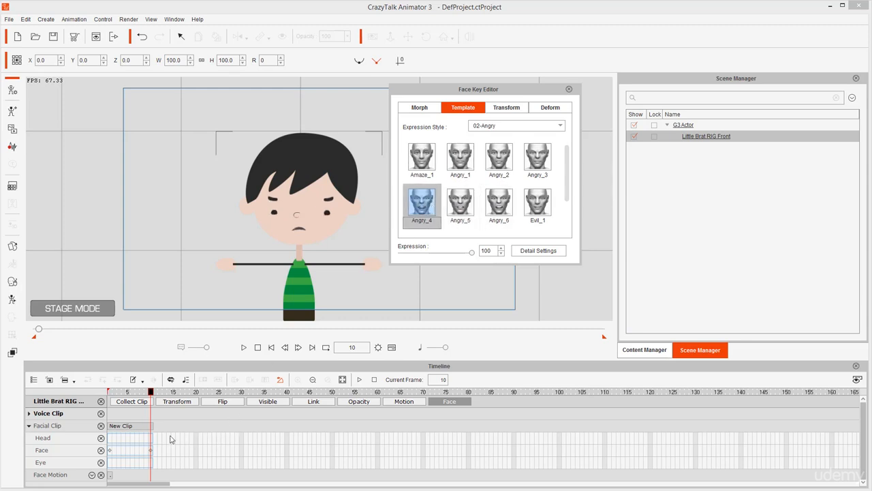
mouse_move(151, 441)
left_mouse_down()
mouse_move(120, 435)
mouse_move(90, 445)
mouse_move(116, 464)
mouse_move(149, 462)
mouse_move(140, 432)
left_mouse_up()
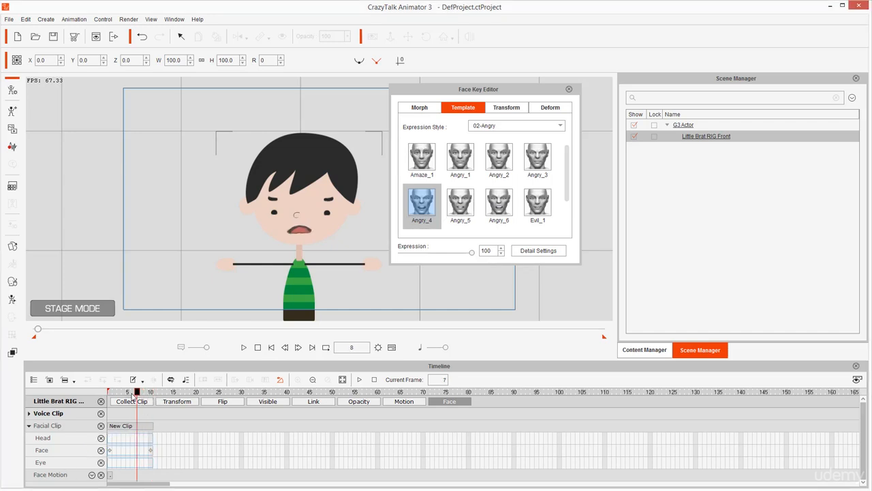
mouse_move(151, 393)
left_mouse_down()
mouse_move(93, 401)
mouse_move(183, 401)
mouse_move(109, 401)
mouse_move(144, 404)
left_mouse_up()
mouse_move(469, 92)
left_mouse_down()
mouse_move(445, 100)
mouse_move(446, 130)
mouse_move(485, 116)
mouse_move(480, 100)
mouse_move(419, 96)
mouse_move(396, 109)
mouse_move(416, 132)
mouse_move(461, 131)
mouse_move(475, 92)
mouse_move(446, 90)
left_mouse_up()
mouse_move(409, 130)
left_mouse_down()
mouse_move(253, 274)
mouse_move(137, 357)
mouse_move(78, 431)
left_mouse_up()
mouse_move(478, 401)
left_mouse_down()
mouse_move(437, 394)
mouse_move(442, 423)
mouse_move(483, 393)
mouse_move(436, 404)
left_mouse_up()
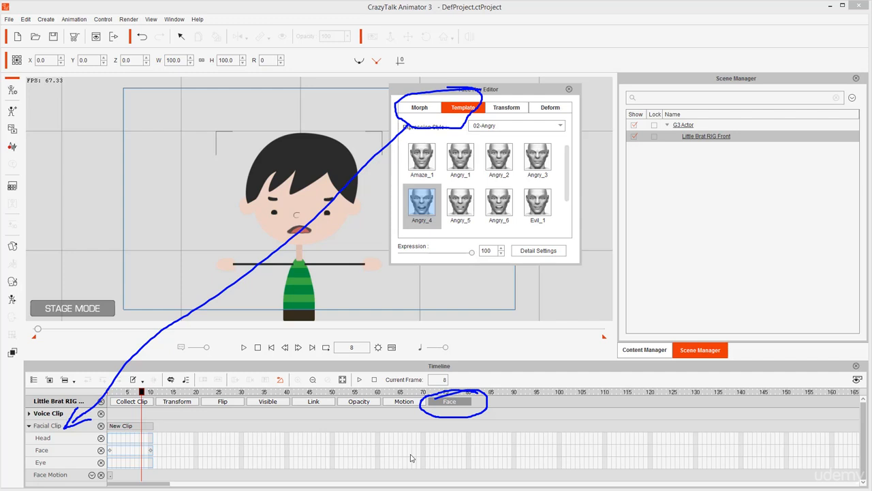
key("Escape")
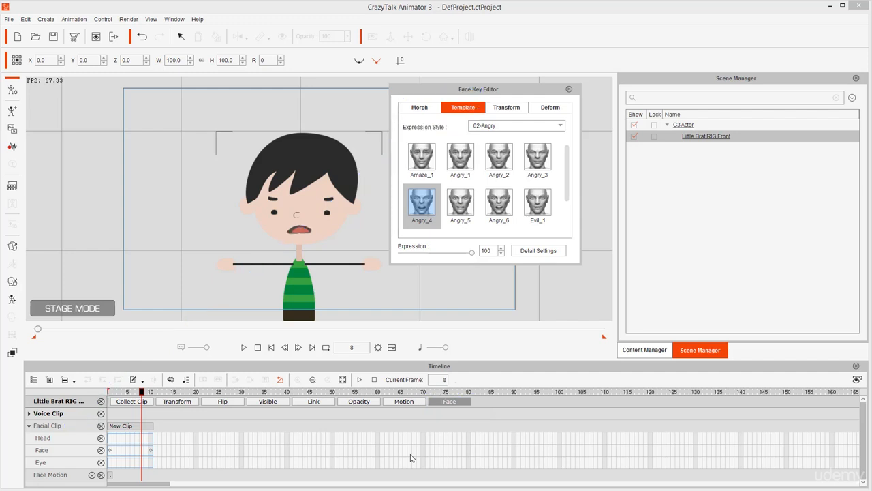
Switch the Face Key Editor to Transform mode, delete the clip on the Facial Clip track and return the playhead to frame 1
left_click(513, 107)
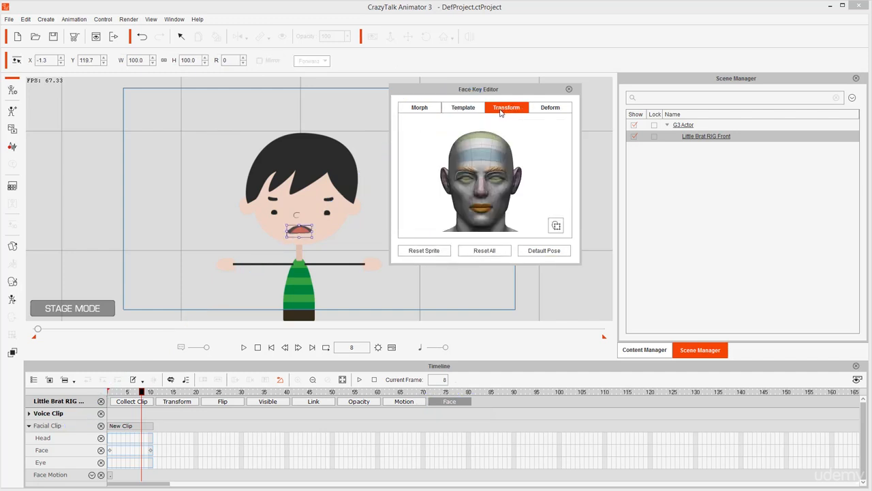
left_click(122, 426)
key("Delete")
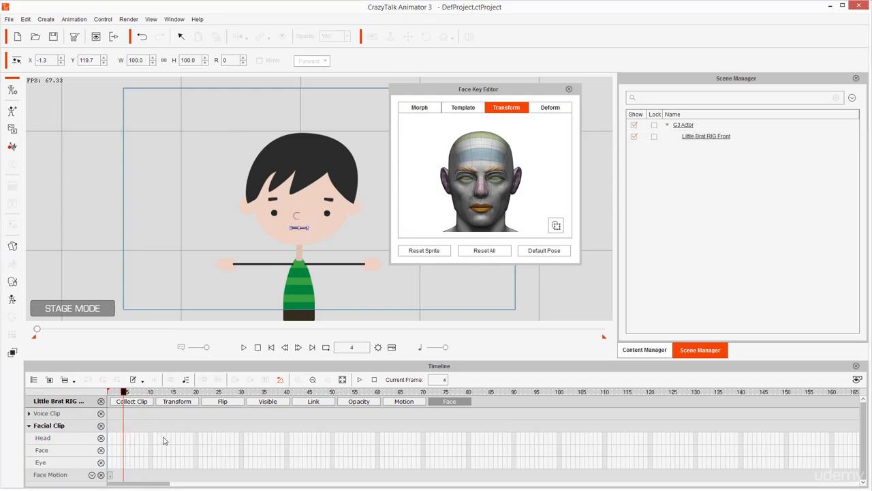
left_click(110, 393)
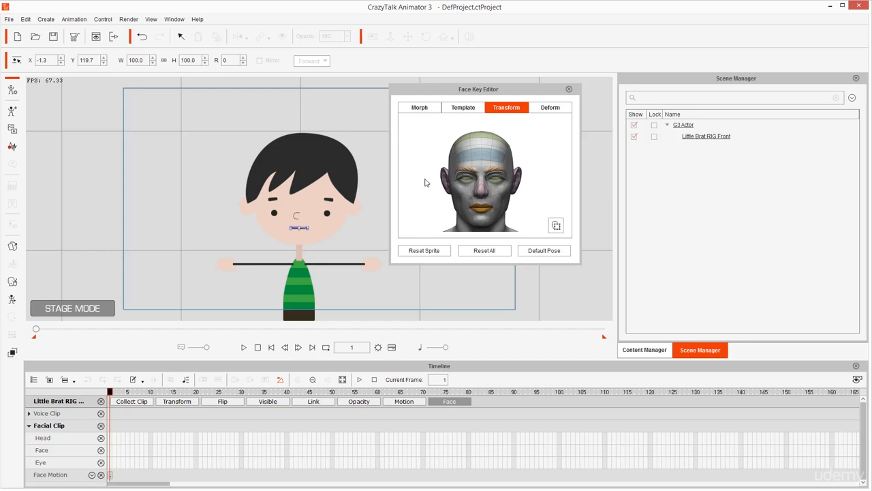
left_click(550, 109)
left_click(509, 108)
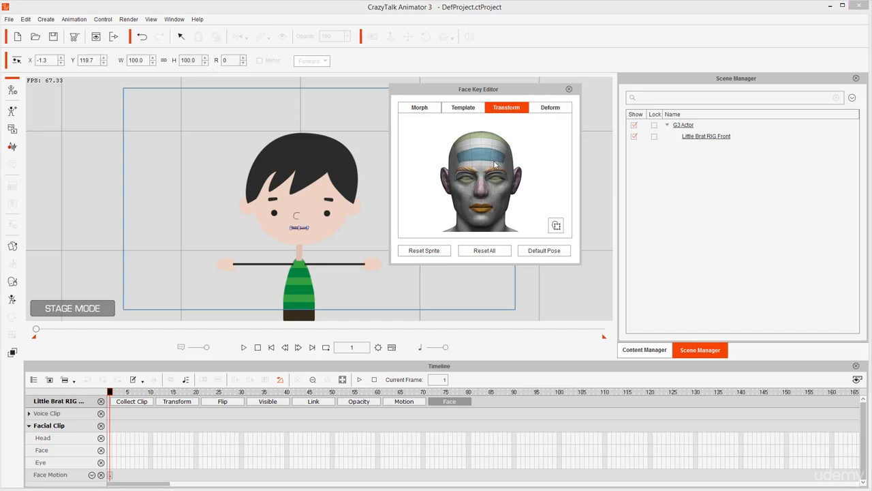
mouse_move(130, 426)
left_mouse_down()
mouse_move(102, 445)
mouse_move(109, 479)
mouse_move(167, 469)
mouse_move(182, 433)
mouse_move(27, 429)
mouse_move(27, 472)
mouse_move(139, 461)
mouse_move(135, 428)
mouse_move(74, 423)
left_mouse_up()
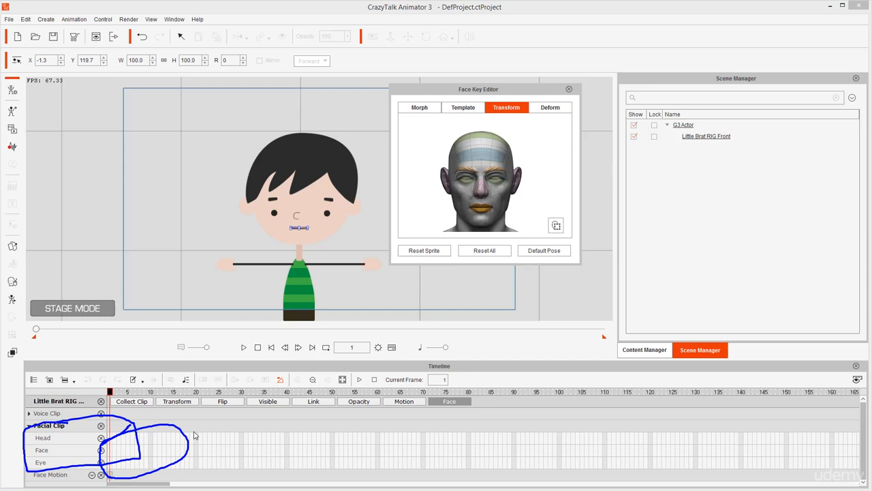
key("Escape")
left_click(53, 475)
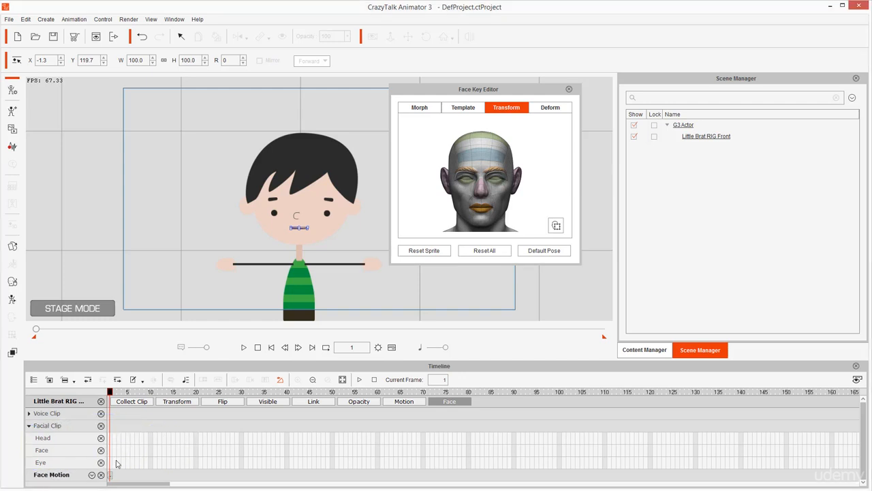
mouse_move(73, 475)
left_mouse_down()
mouse_move(12, 485)
mouse_move(70, 487)
mouse_move(67, 477)
left_mouse_up()
key("Escape")
mouse_move(570, 102)
left_mouse_down()
mouse_move(488, 101)
mouse_move(487, 116)
mouse_move(531, 123)
mouse_move(577, 113)
mouse_move(571, 102)
mouse_move(550, 99)
left_mouse_up()
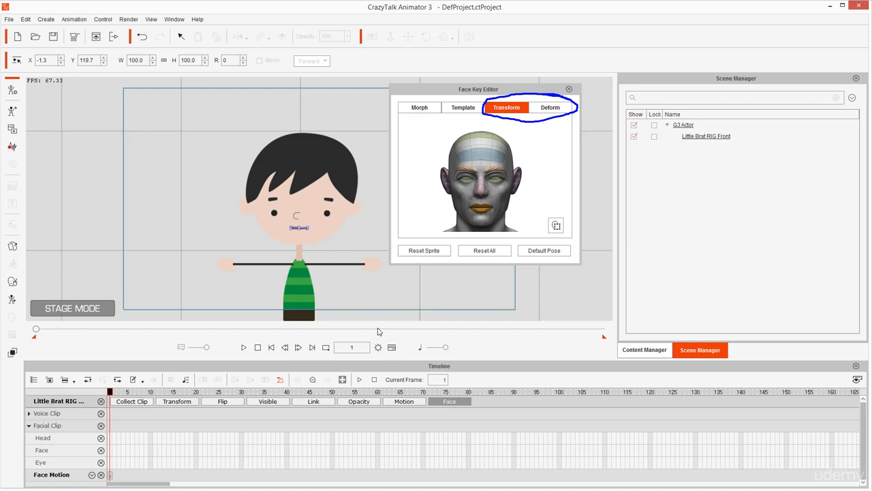
mouse_move(406, 394)
left_mouse_down()
mouse_move(412, 388)
mouse_move(428, 412)
mouse_move(392, 384)
left_mouse_up()
key("e")
mouse_move(565, 92)
left_mouse_down()
mouse_move(499, 90)
mouse_move(497, 117)
mouse_move(561, 121)
mouse_move(516, 83)
left_mouse_up()
mouse_move(507, 116)
left_mouse_down()
mouse_move(157, 448)
mouse_move(90, 465)
left_mouse_up()
key("e")
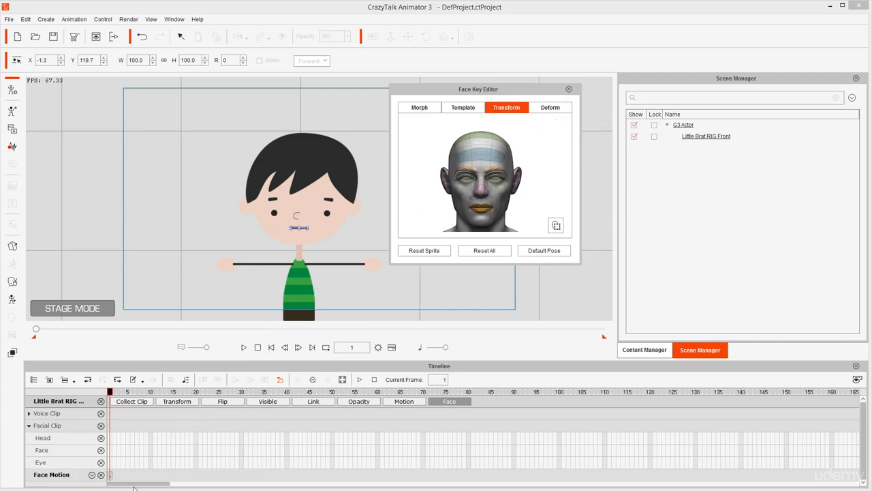
Undock the timeline and show the Face Motion sub-tracks for both eyes, the mouth, both brows, the nose and both ears
double_click(237, 369)
left_click_drag(238, 369, 234, 71)
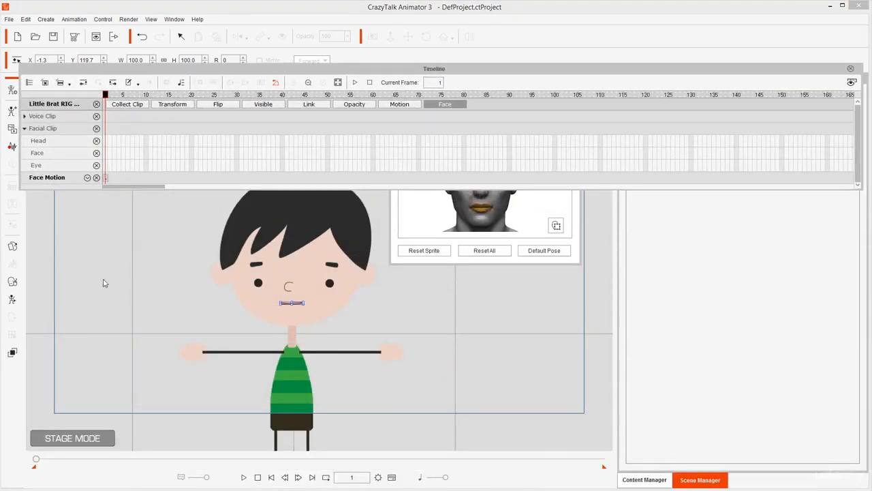
left_click(87, 178)
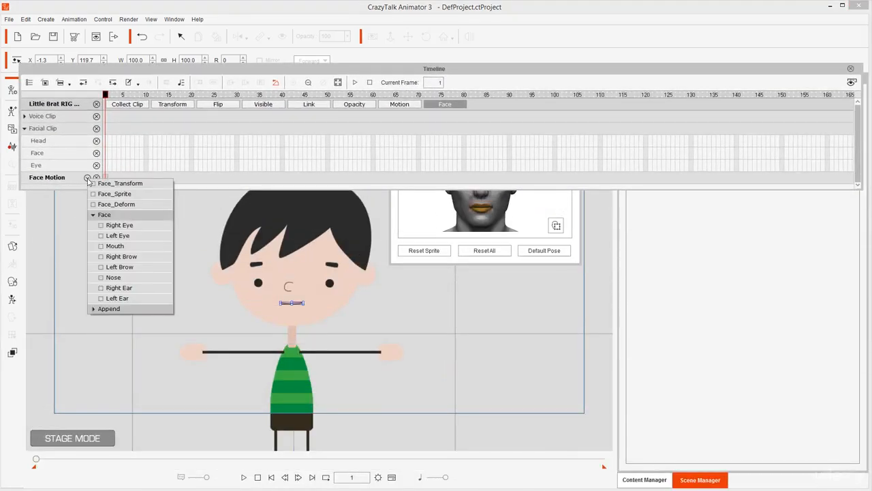
left_click(119, 225)
left_click(118, 236)
left_click(115, 246)
left_click(121, 257)
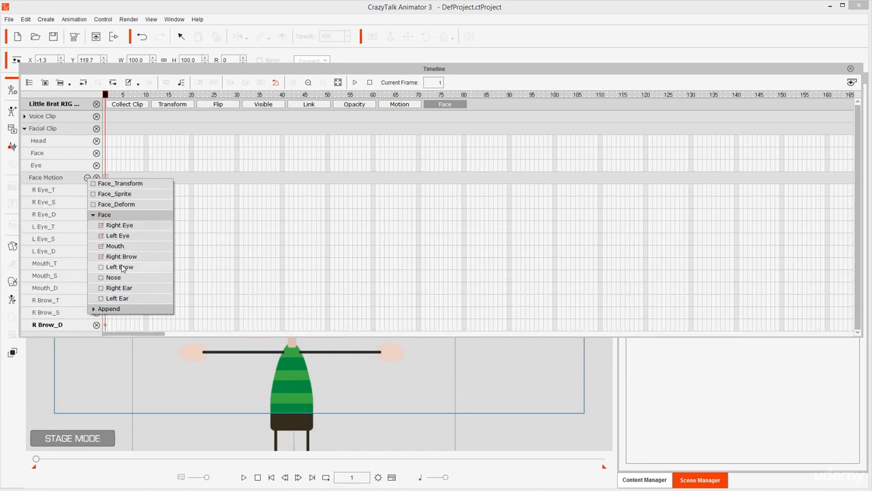
left_click(119, 266)
left_click(113, 277)
left_click(120, 289)
left_click(121, 298)
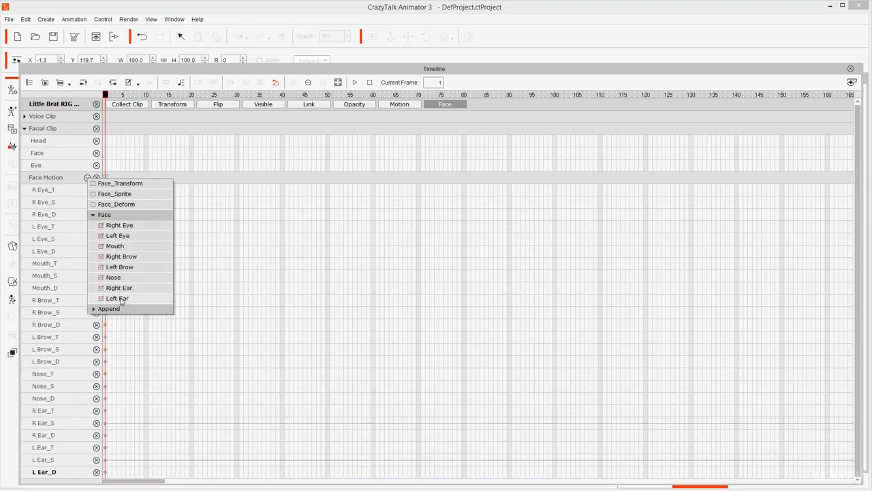
Show the Face_Transform and Face_Deform tracks under Face Motion as well
left_click(114, 185)
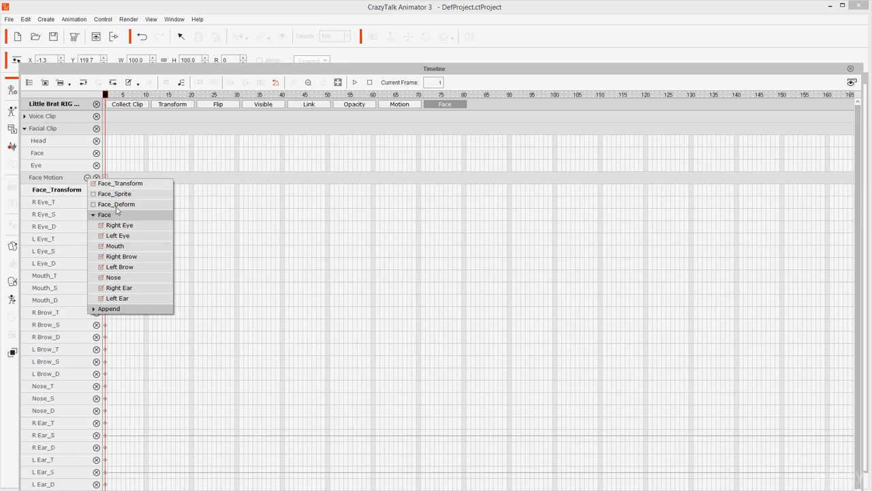
left_click(112, 206)
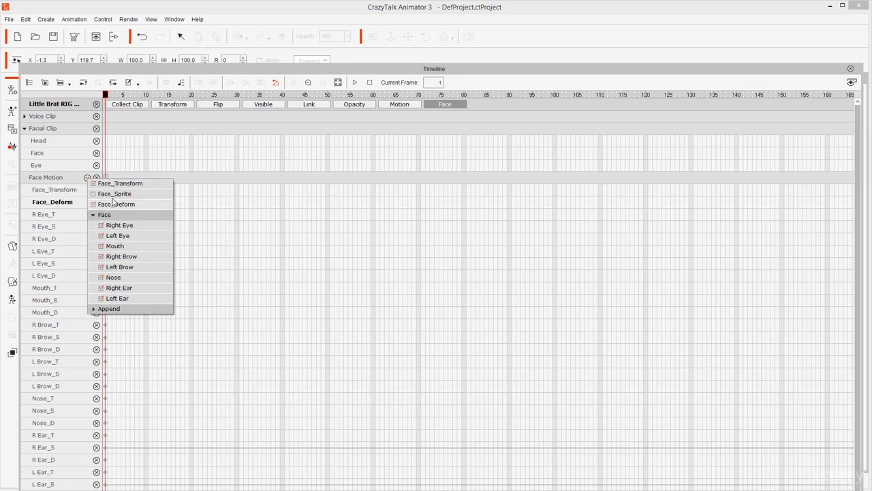
left_click(53, 180)
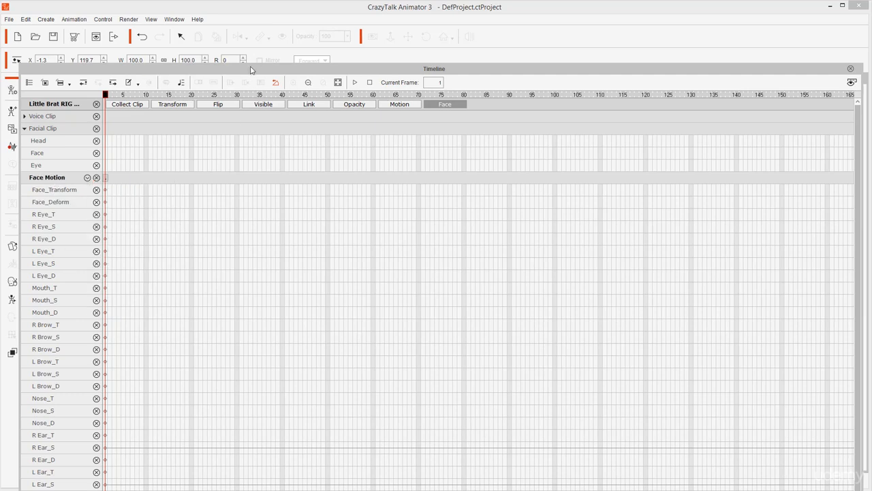
Dock the timeline again and collapse the Facial Clip track
double_click(251, 71)
scroll(176, 418, "down", 3)
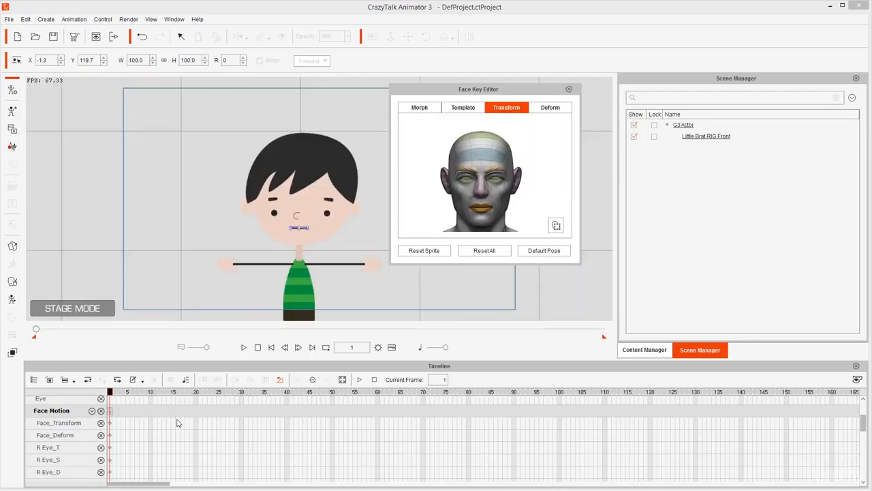
scroll(163, 421, "up", 2)
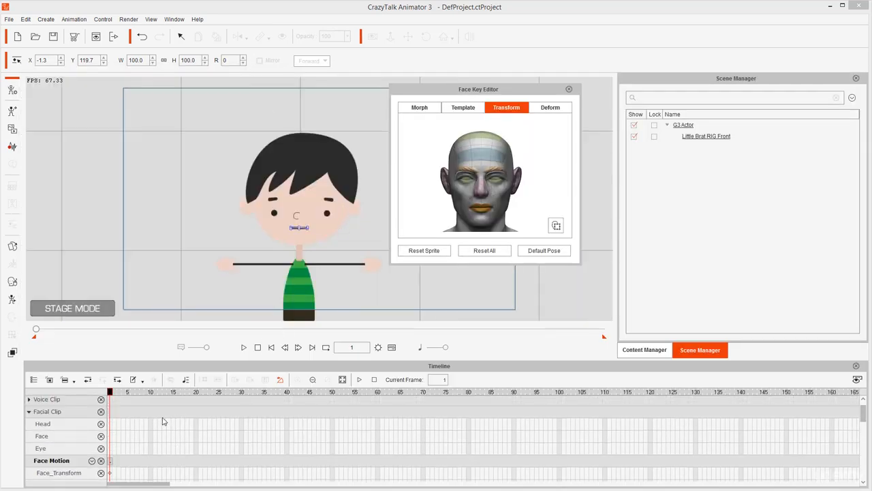
left_click(29, 411)
scroll(135, 429, "down", 1)
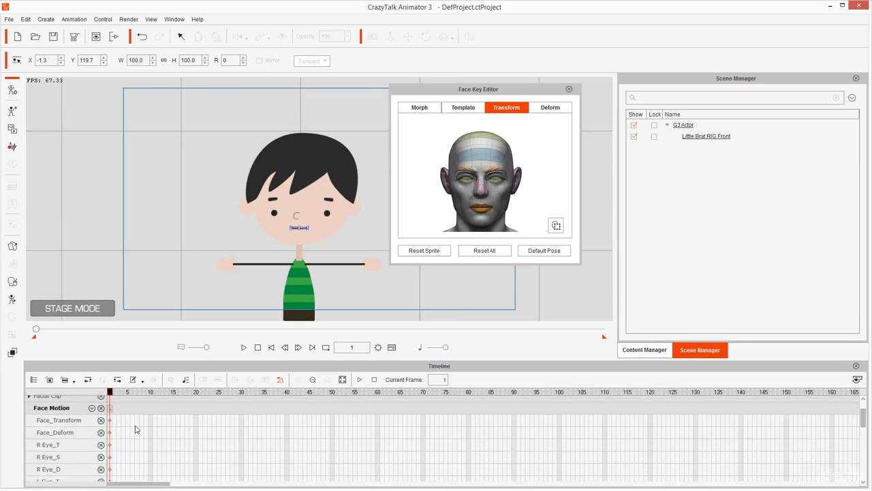
scroll(135, 429, "up", 1)
scroll(89, 430, "down", 1)
At frame 10, move the mouth to about X -12.5, Y 121.1 and rotate it to about 20 degrees
left_click(151, 392)
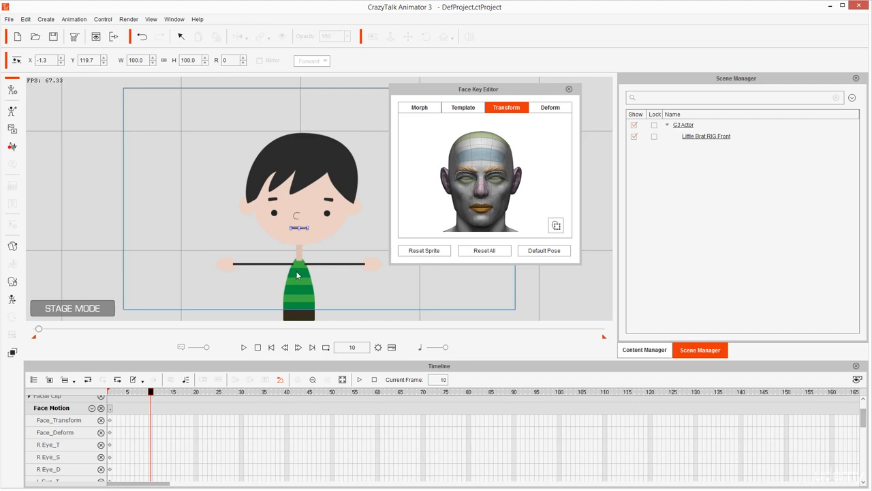
scroll(321, 235, "up", 4)
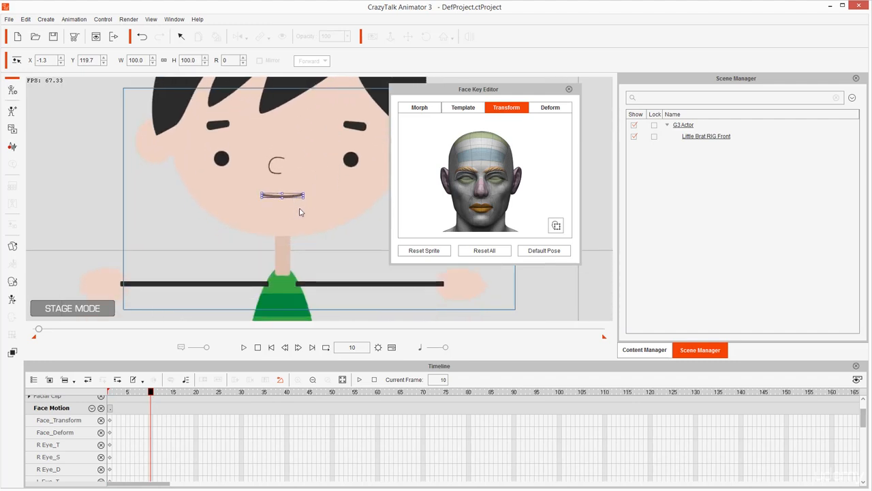
left_click_drag(298, 199, 273, 214)
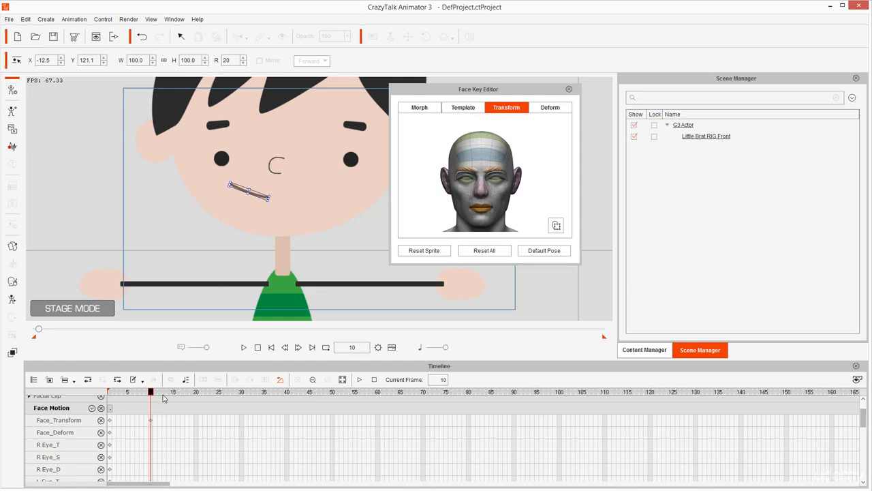
mouse_move(151, 408)
left_mouse_down()
mouse_move(136, 424)
mouse_move(156, 429)
mouse_move(160, 411)
mouse_move(142, 407)
mouse_move(151, 477)
left_mouse_up()
mouse_move(80, 414)
left_mouse_down()
mouse_move(33, 414)
mouse_move(38, 434)
mouse_move(54, 448)
mouse_move(72, 412)
left_mouse_up()
mouse_move(66, 444)
left_mouse_down()
mouse_move(57, 438)
mouse_move(51, 455)
mouse_move(71, 443)
mouse_move(57, 438)
left_mouse_up()
mouse_move(61, 471)
left_mouse_down()
mouse_move(51, 489)
mouse_move(52, 474)
left_mouse_up()
key("Escape")
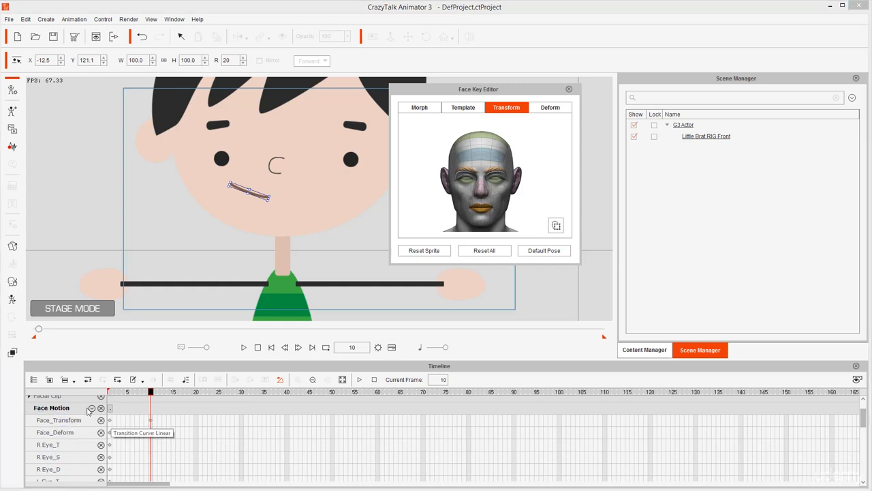
Undock the timeline, hide the sprite tracks R Eye_S, L Eye_S, Mouth_S and R Brow_S, and dock it again
double_click(150, 369)
left_click_drag(226, 69, 238, 41)
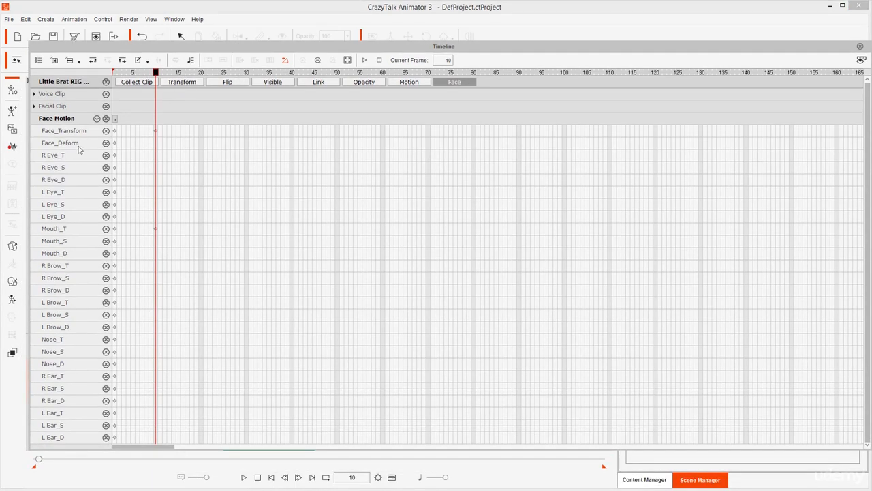
mouse_move(75, 166)
left_mouse_down()
mouse_move(48, 176)
mouse_move(66, 158)
left_mouse_up()
left_click(106, 167)
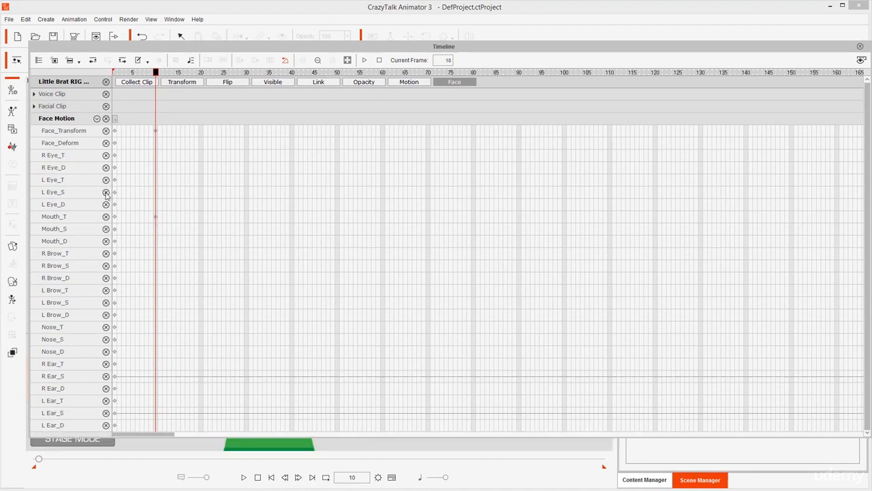
left_click(106, 192)
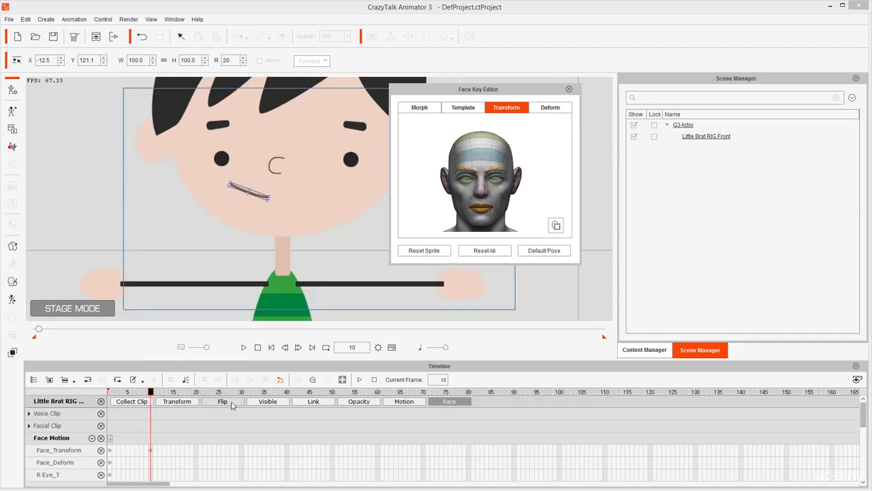
Examine the Face_Transform and Mouth_T tracks under Face Motion at frame 10
scroll(55, 419, "down", 3)
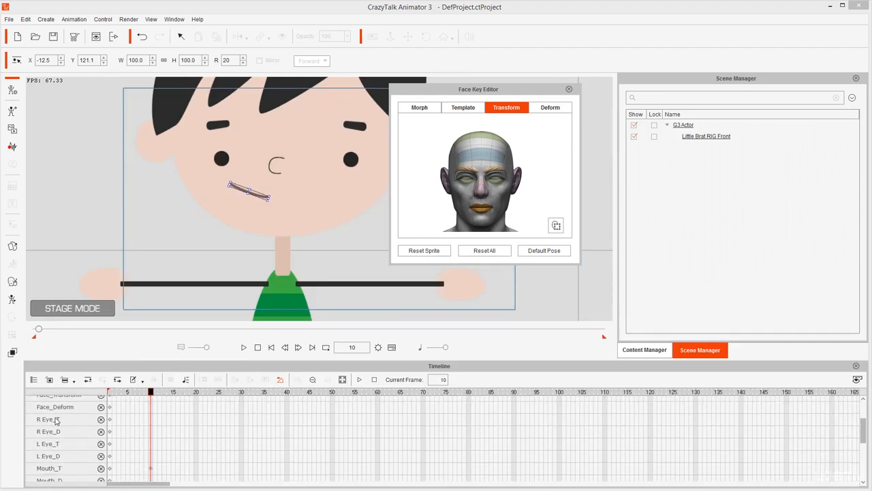
scroll(65, 436, "down", 1)
scroll(69, 437, "up", 3)
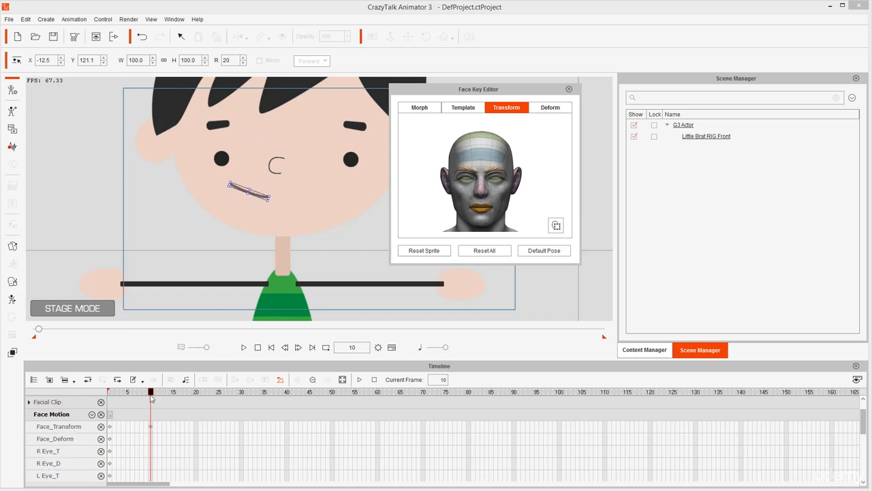
mouse_move(151, 394)
left_mouse_down()
mouse_move(109, 394)
mouse_move(151, 394)
left_mouse_up()
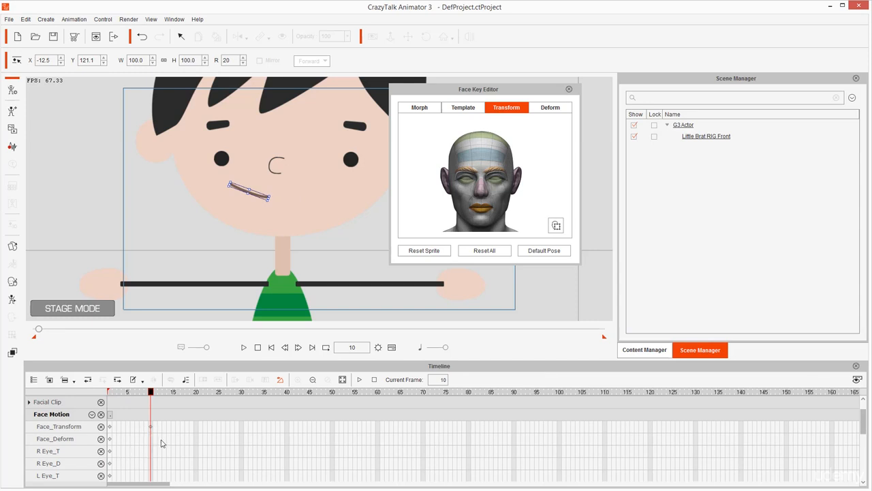
scroll(161, 437, "down", 5)
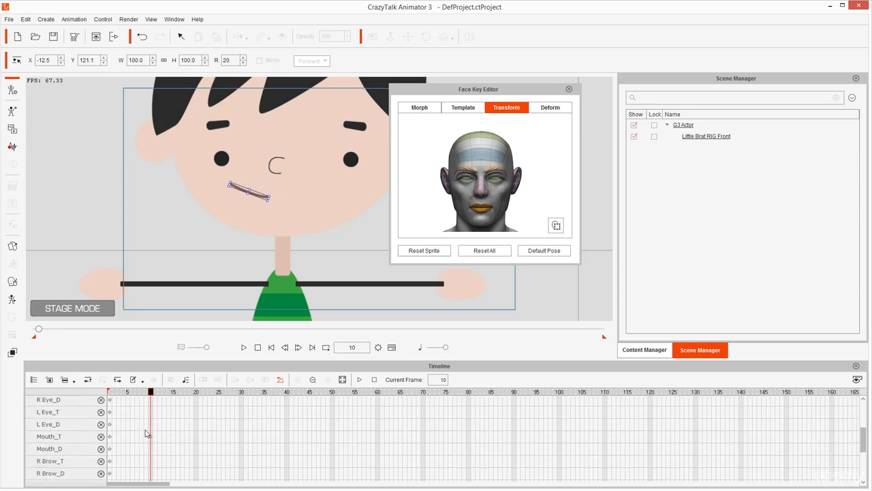
mouse_move(99, 427)
left_mouse_down()
mouse_move(35, 432)
mouse_move(25, 442)
mouse_move(95, 445)
mouse_move(117, 436)
mouse_move(75, 421)
left_mouse_up()
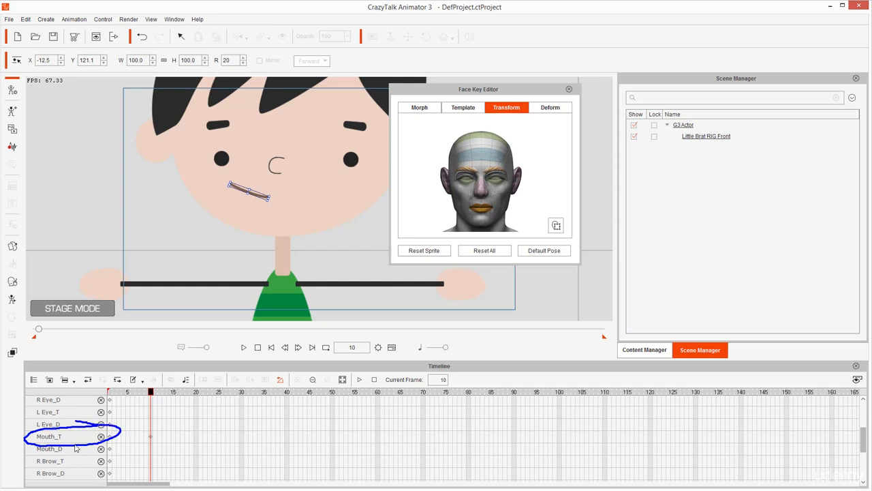
mouse_move(151, 399)
left_mouse_down()
mouse_move(154, 470)
mouse_move(177, 356)
left_mouse_up()
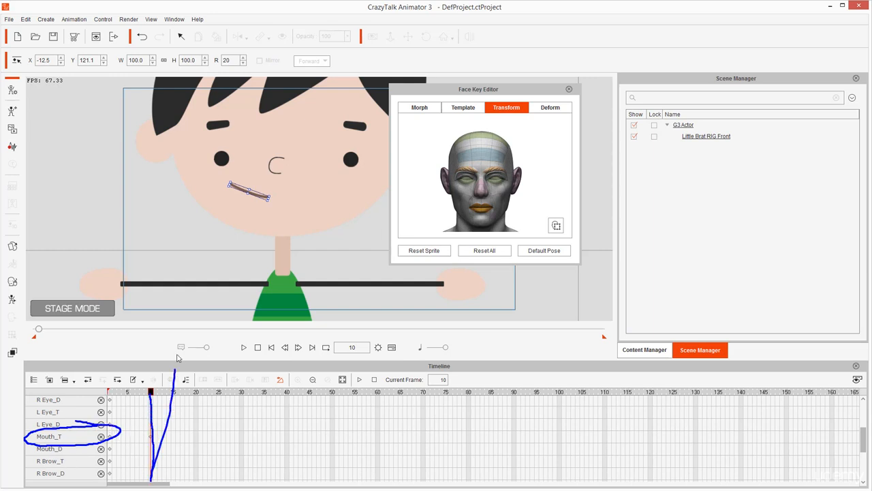
key("Escape")
Move the character's left eye to about X 5.6, Y 137.3 at frame 10
left_click(351, 162)
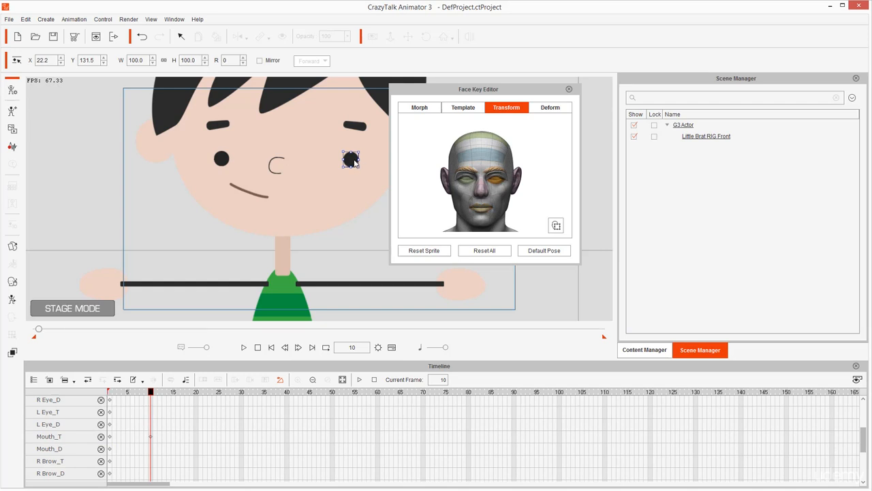
left_click_drag(354, 163, 306, 145)
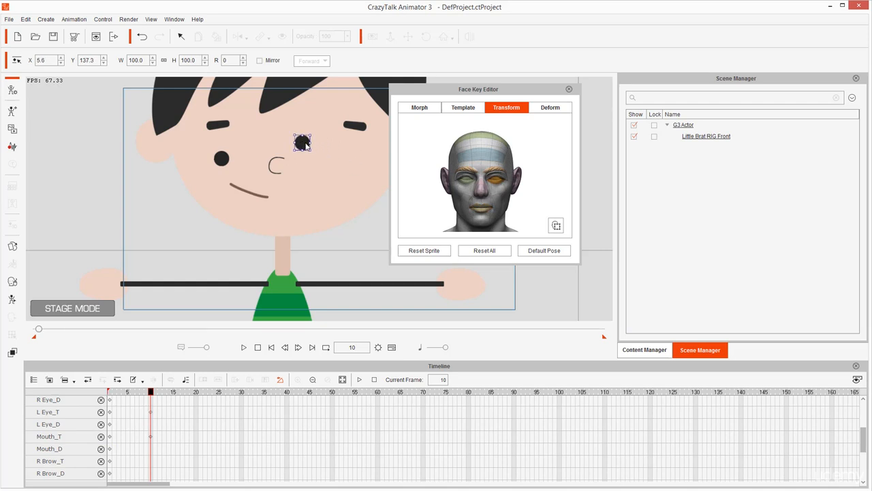
At frame 10, move the character's right eye to about X -7.5, Y 136.8 and enlarge the left eye
left_click(222, 161)
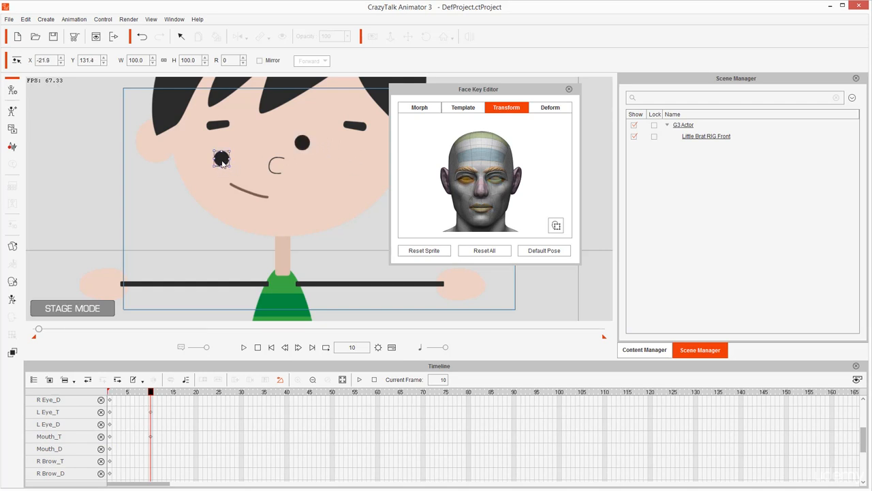
left_click_drag(222, 161, 317, 129)
left_click(304, 145)
left_click(265, 144)
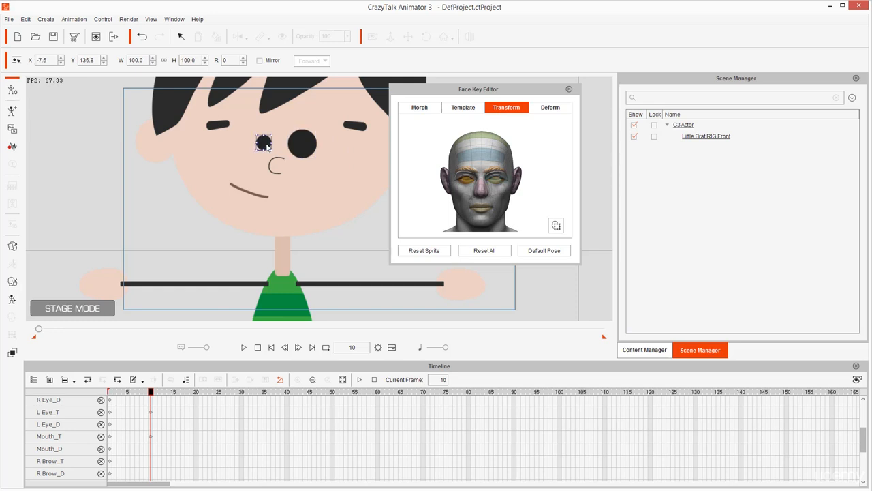
Move the right eyebrow to about X -15.0, Y 144.6 and the left eyebrow to about X 10.4, Y 143.9 at frame 10
left_click_drag(264, 144, 243, 125)
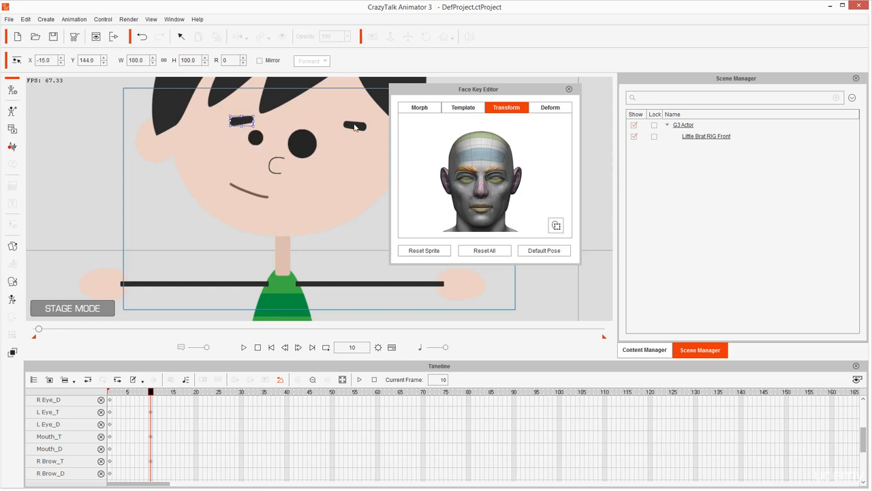
left_click_drag(360, 129, 321, 126)
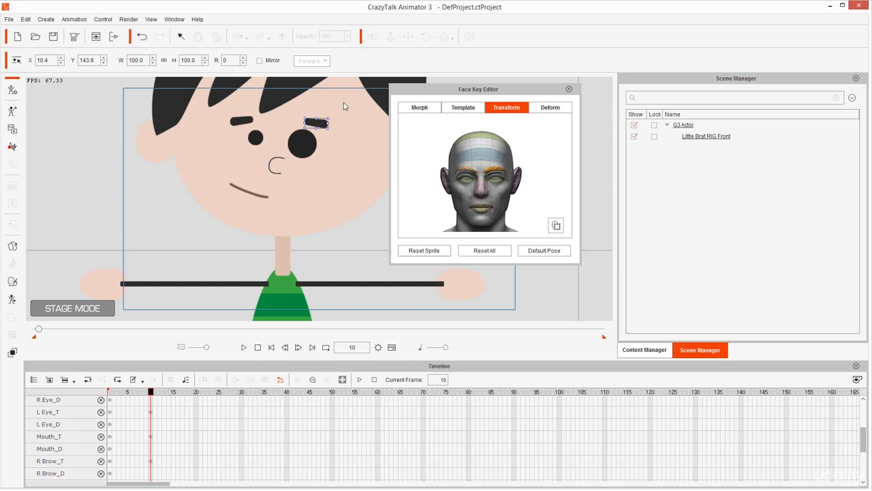
Examine the L Eye_T, Mouth_T, R Brow_T and Face_Transform keys at frame 10, previewing the face at frame 7
mouse_move(344, 106)
left_mouse_down()
mouse_move(295, 98)
mouse_move(221, 109)
mouse_move(197, 193)
mouse_move(298, 210)
mouse_move(349, 122)
mouse_move(312, 84)
left_mouse_up()
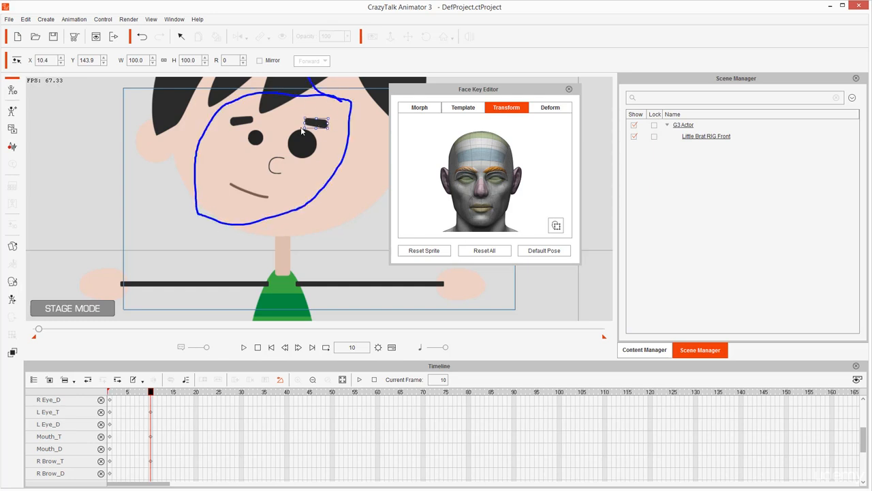
mouse_move(243, 225)
left_mouse_down()
mouse_move(252, 269)
mouse_move(211, 372)
mouse_move(175, 409)
left_mouse_up()
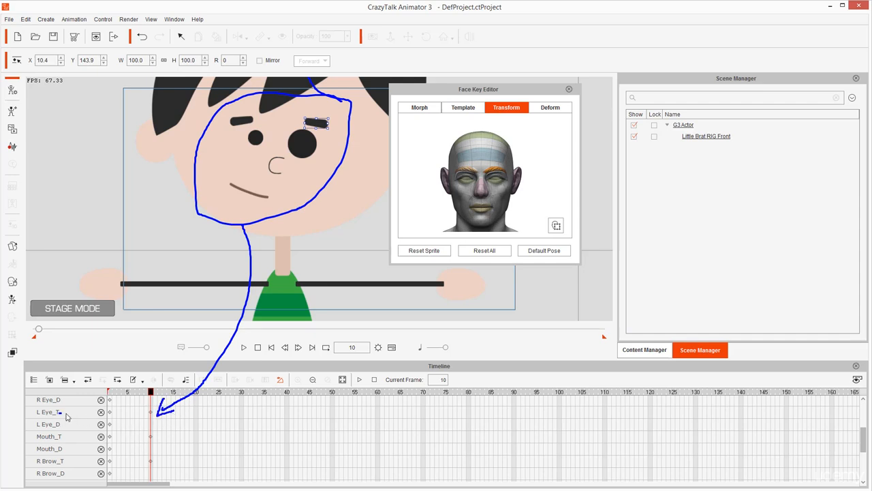
left_click_drag(66, 413, 133, 413)
left_click_drag(75, 432, 151, 436)
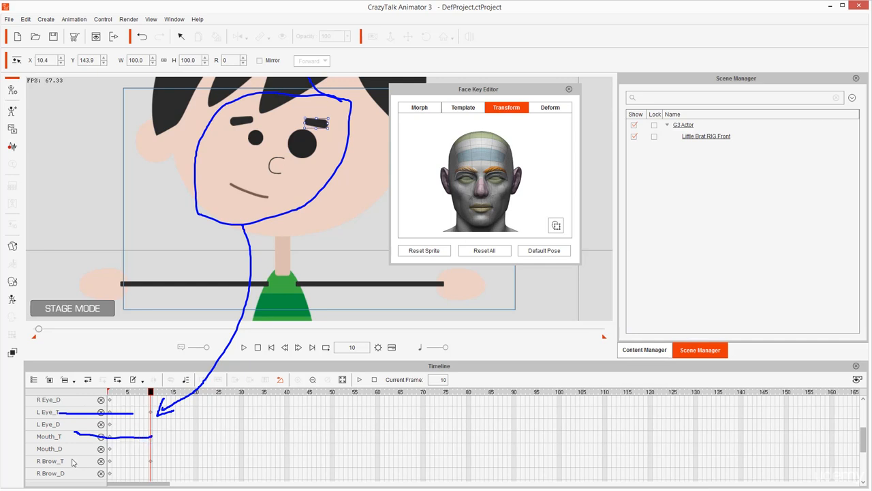
left_click_drag(69, 462, 162, 462)
key("Escape")
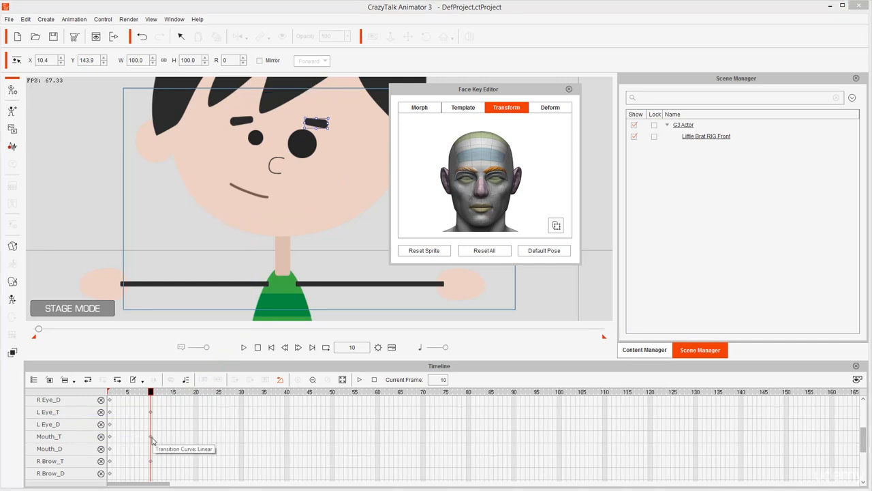
left_click(141, 410)
scroll(142, 419, "up", 4)
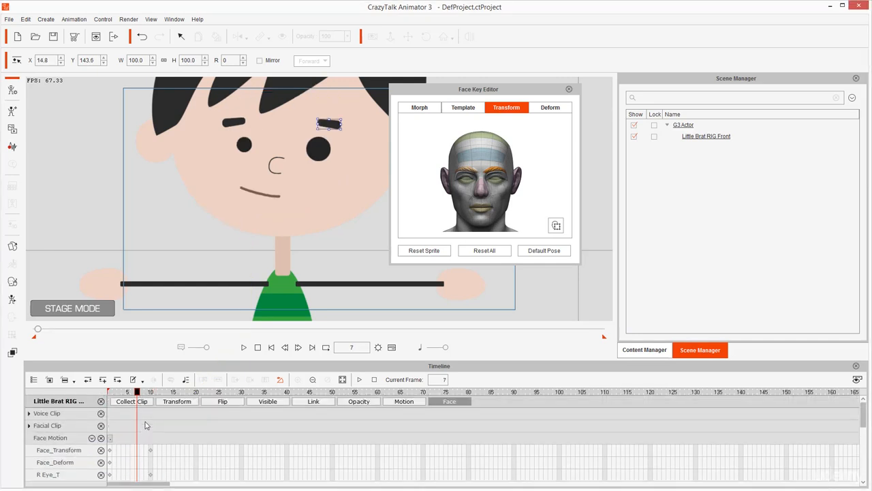
scroll(147, 423, "down", 2)
mouse_move(161, 413)
left_mouse_down()
mouse_move(140, 417)
mouse_move(170, 419)
mouse_move(136, 412)
left_mouse_up()
key("Escape")
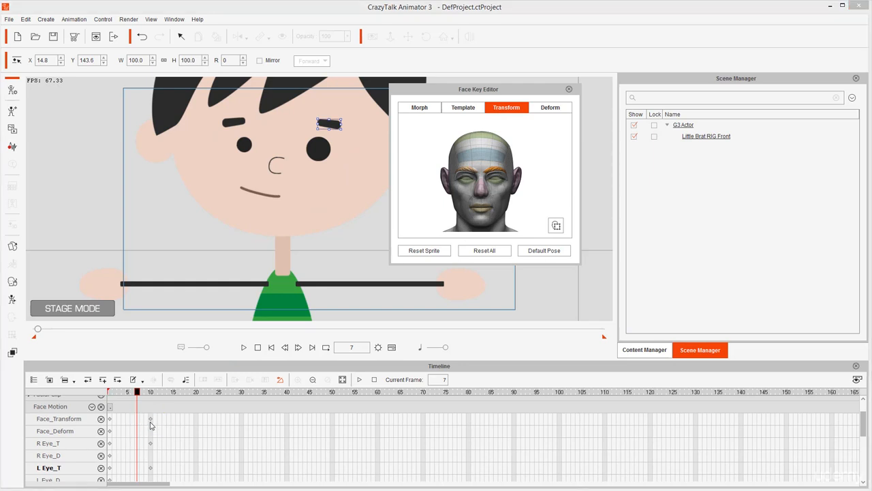
Set the transition curve of the Face_Transform key at frame 10 to Smooth
left_click(151, 420)
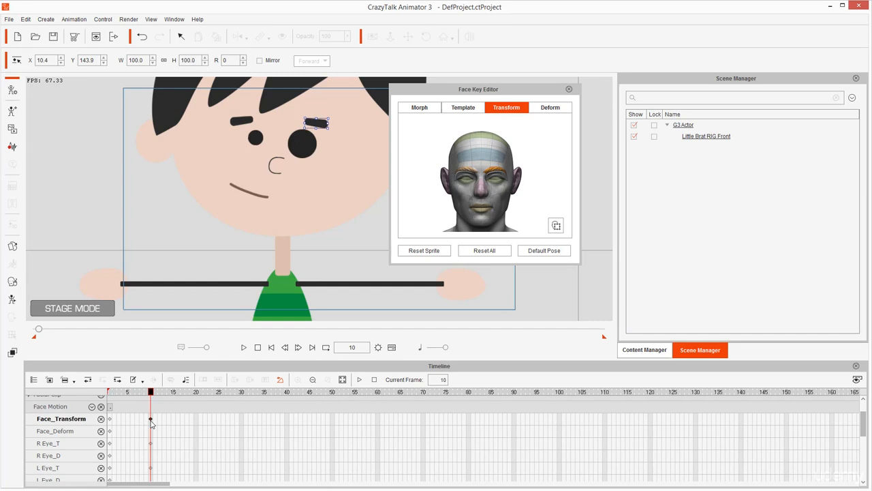
right_click(151, 421)
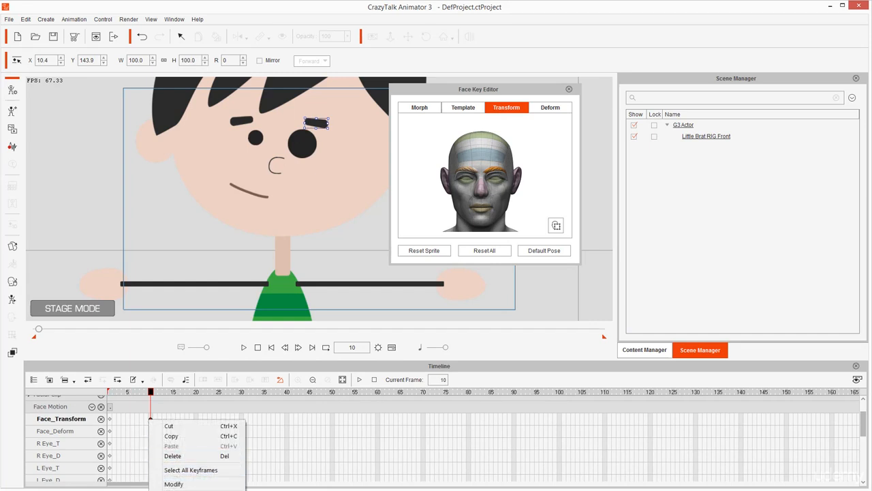
left_click(184, 490)
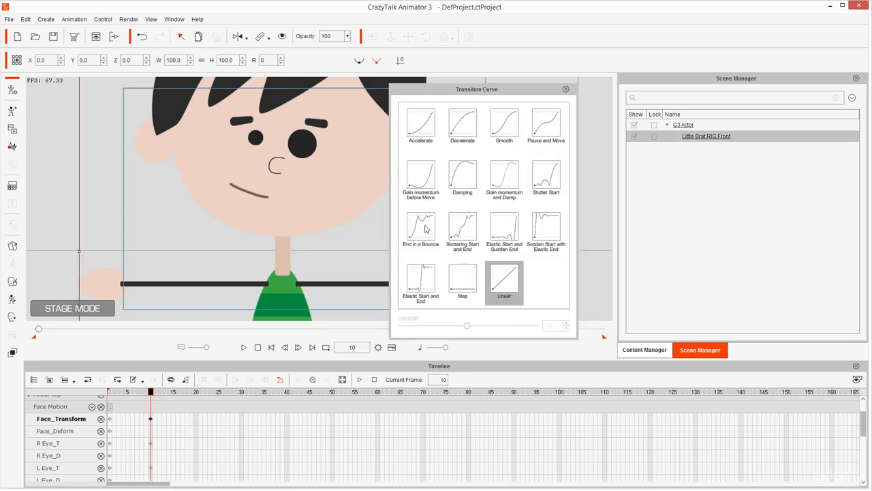
left_click(508, 125)
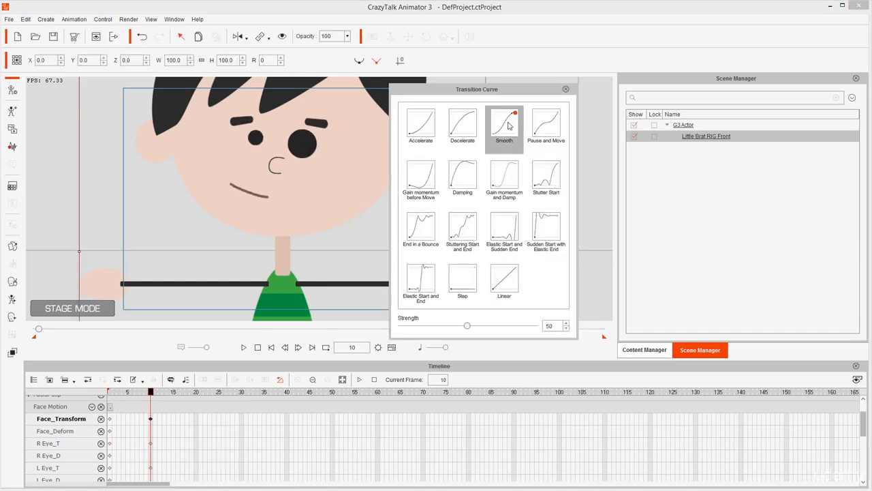
left_click(566, 90)
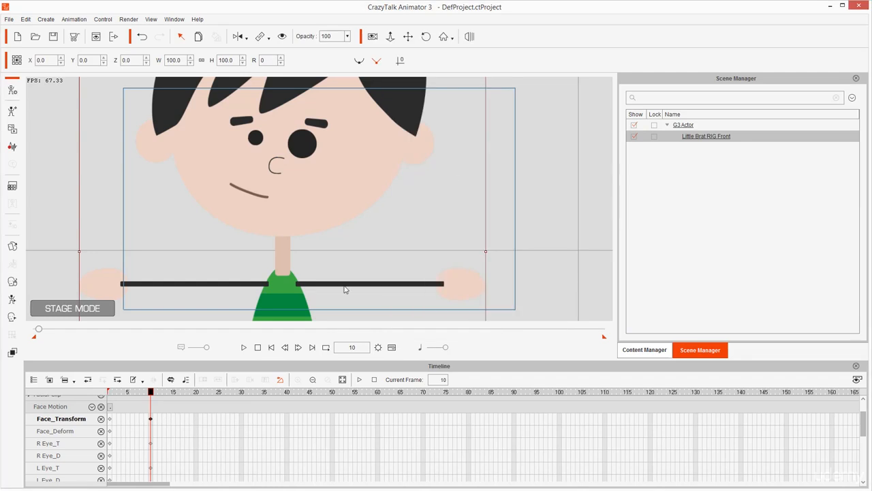
Copy the Face_Transform key from frame 1 to frame 30 and play the animation
left_click(132, 425)
left_click(110, 420)
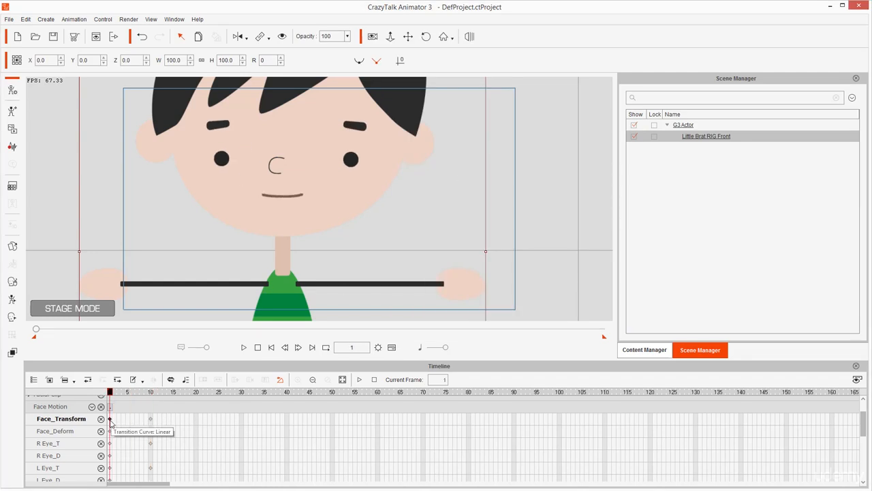
left_click_drag(109, 421, 241, 427)
key("space")
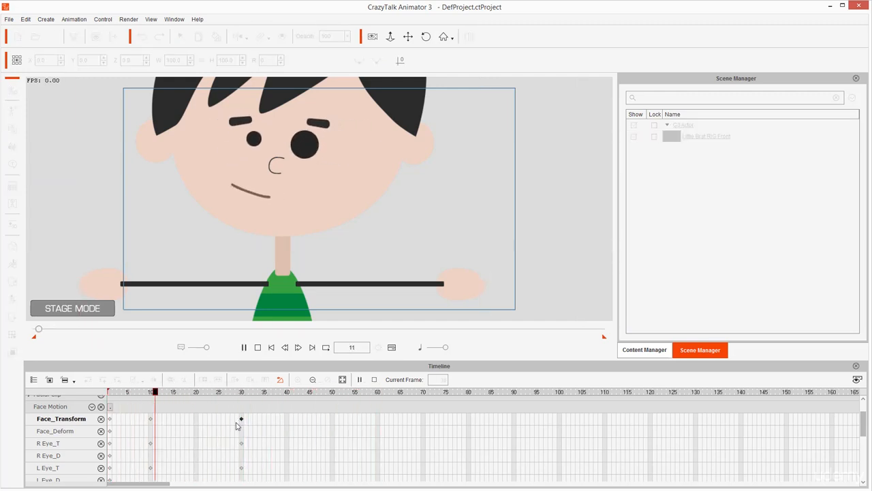
key("space")
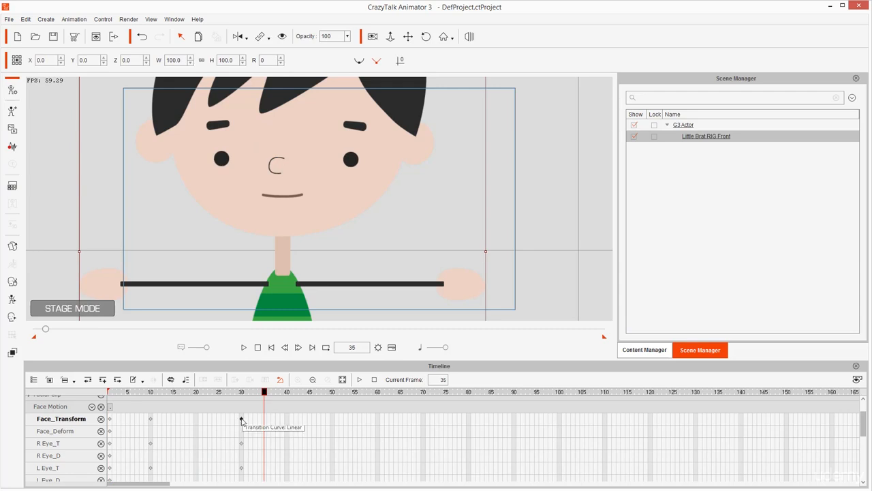
At frame 30, reopen the Face Key Editor and bring up the left eyebrow's control lattice in Deform mode
left_click(241, 420)
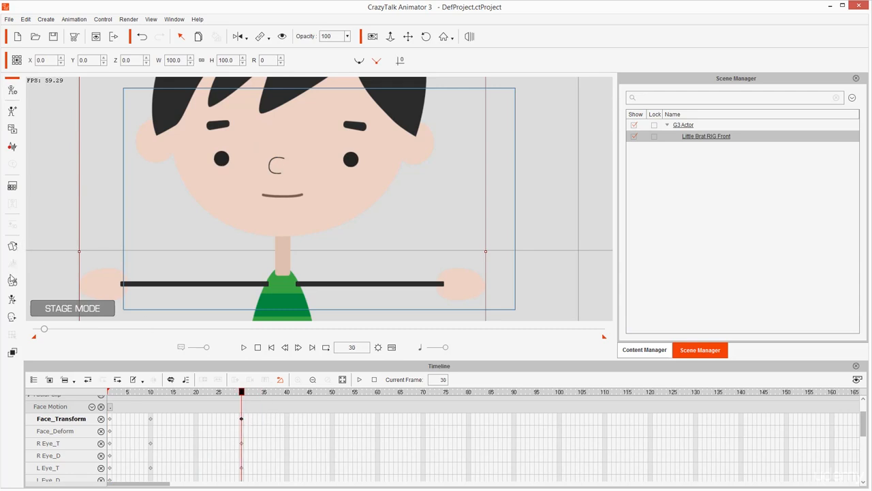
key("ctrl+k")
left_click(347, 127)
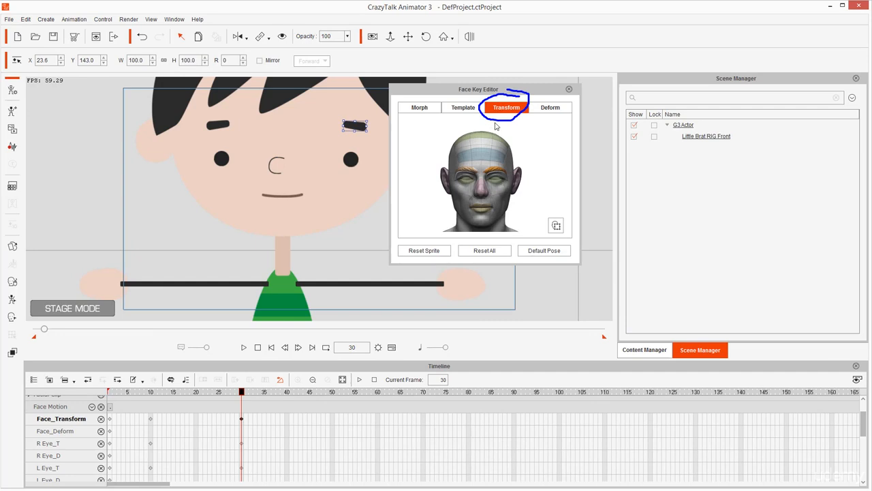
mouse_move(496, 122)
left_mouse_down()
mouse_move(401, 214)
mouse_move(83, 407)
mouse_move(82, 397)
mouse_move(69, 420)
mouse_move(92, 409)
mouse_move(28, 409)
mouse_move(88, 407)
mouse_move(56, 397)
left_mouse_up()
key("Escape")
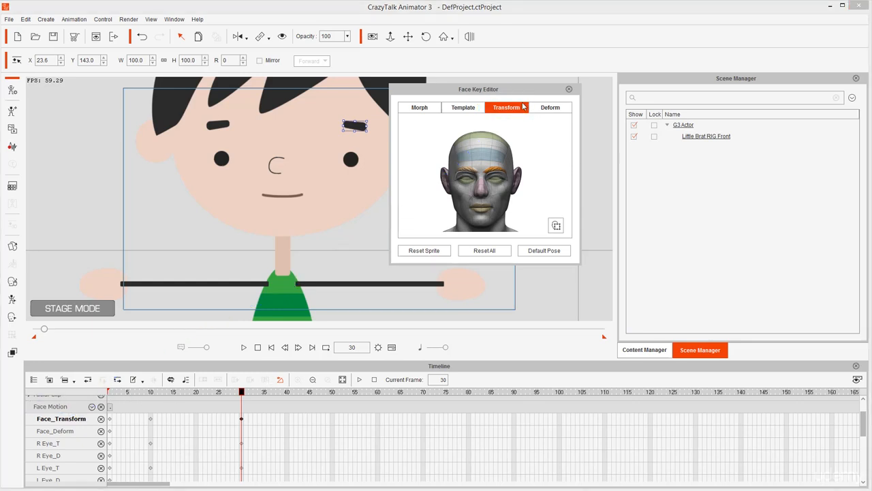
left_click(555, 110)
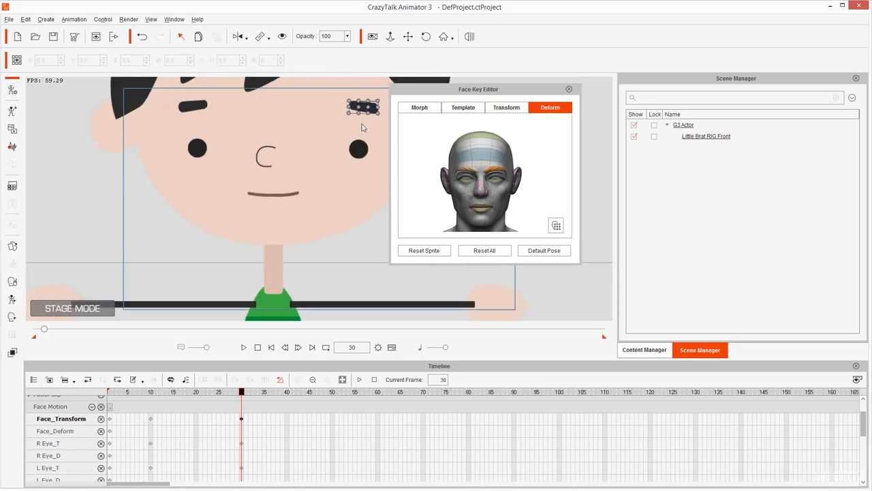
scroll(360, 109, "up", 2)
scroll(360, 109, "up", 1)
left_click_drag(329, 129, 266, 219)
scroll(306, 164, "up", 7)
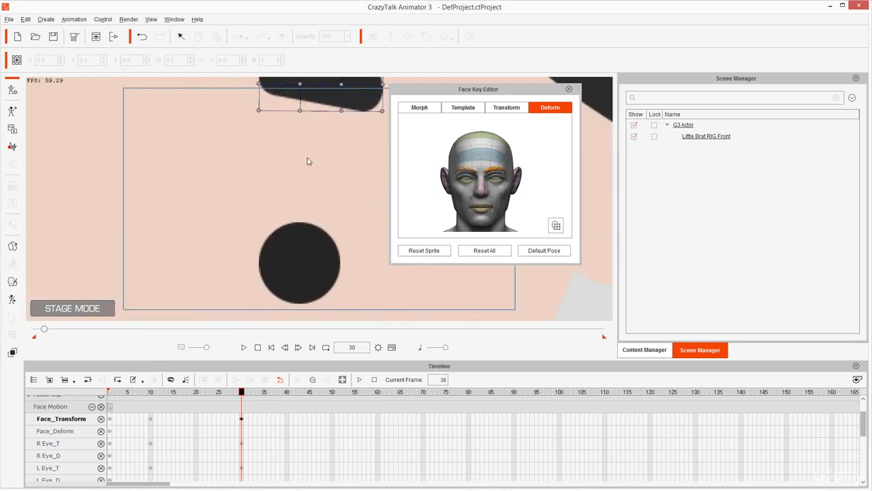
scroll(299, 186, "down", 5)
scroll(296, 190, "up", 2)
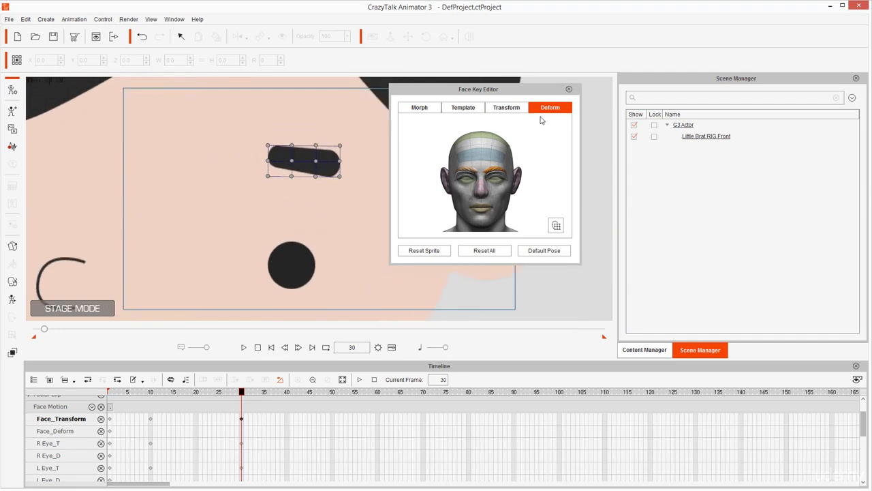
Examine the L Brow_T and L Brow_D tracks at frame 30 in relation to Deform mode
left_click(482, 171)
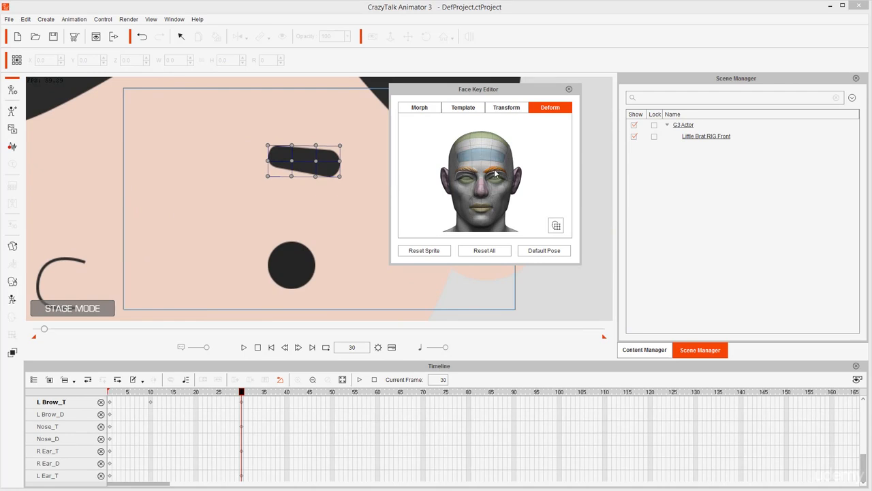
mouse_move(82, 393)
left_mouse_down()
mouse_move(27, 394)
mouse_move(39, 414)
mouse_move(75, 390)
mouse_move(28, 393)
left_mouse_up()
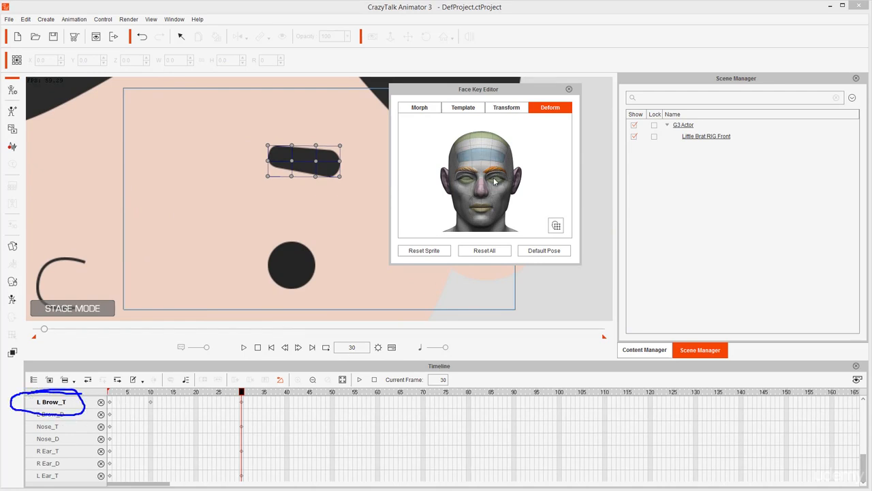
mouse_move(343, 134)
left_mouse_down()
mouse_move(238, 158)
mouse_move(372, 171)
mouse_move(310, 124)
left_mouse_up()
mouse_move(320, 203)
left_mouse_down()
mouse_move(343, 341)
mouse_move(249, 418)
mouse_move(243, 413)
mouse_move(260, 421)
mouse_move(77, 419)
left_mouse_up()
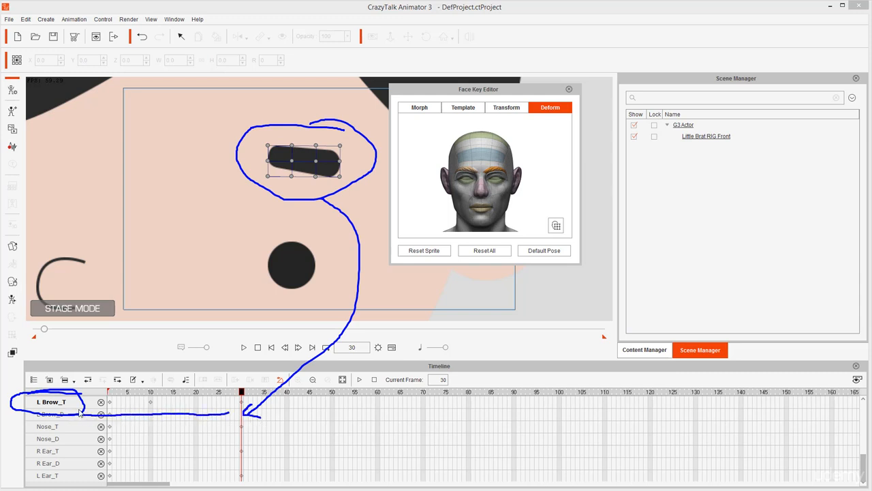
mouse_move(73, 414)
left_mouse_down()
mouse_move(537, 129)
mouse_move(543, 135)
mouse_move(558, 99)
left_mouse_up()
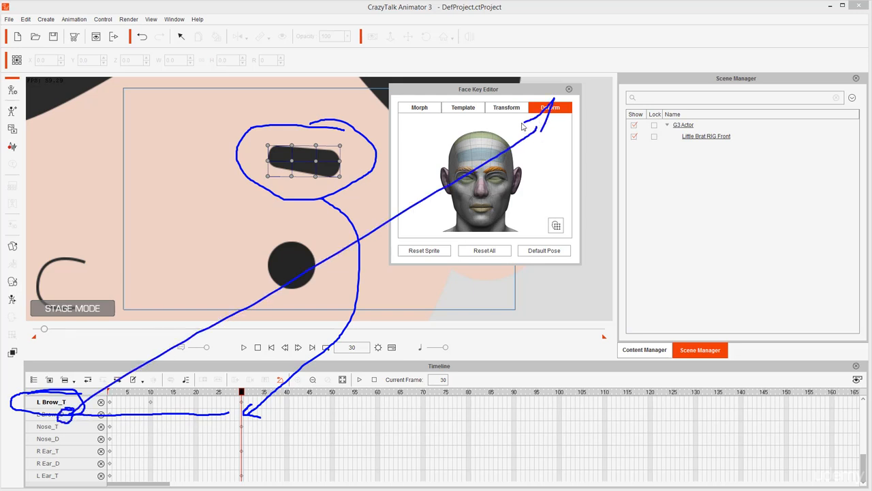
key("Escape")
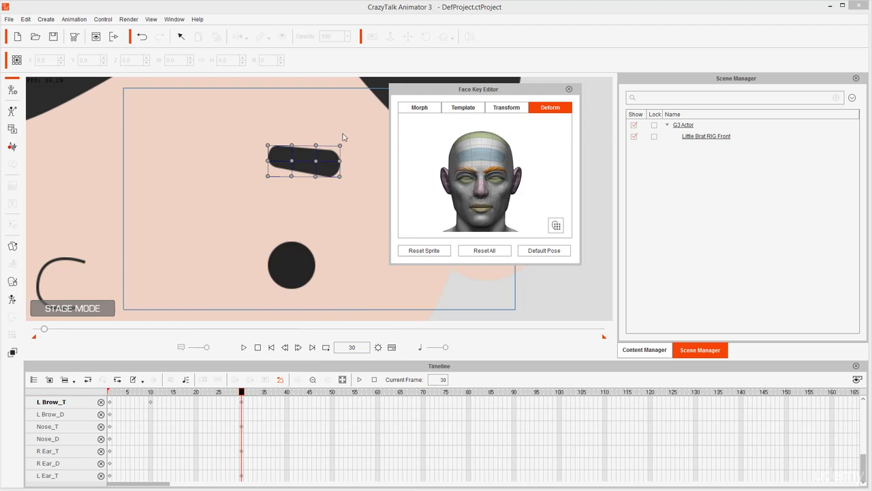
Deform the left eyebrow at frame 30 into a slanted shape, pointed at its inner end and thicker at its outer end
left_click_drag(341, 179, 338, 198)
left_click_drag(341, 147, 362, 138)
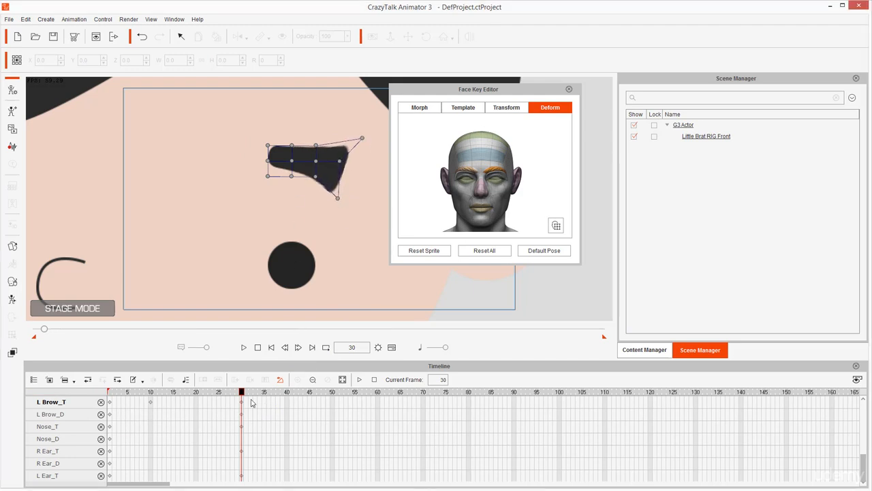
mouse_move(249, 409)
left_mouse_down()
mouse_move(232, 422)
mouse_move(262, 407)
mouse_move(293, 353)
mouse_move(330, 214)
mouse_move(312, 227)
left_mouse_up()
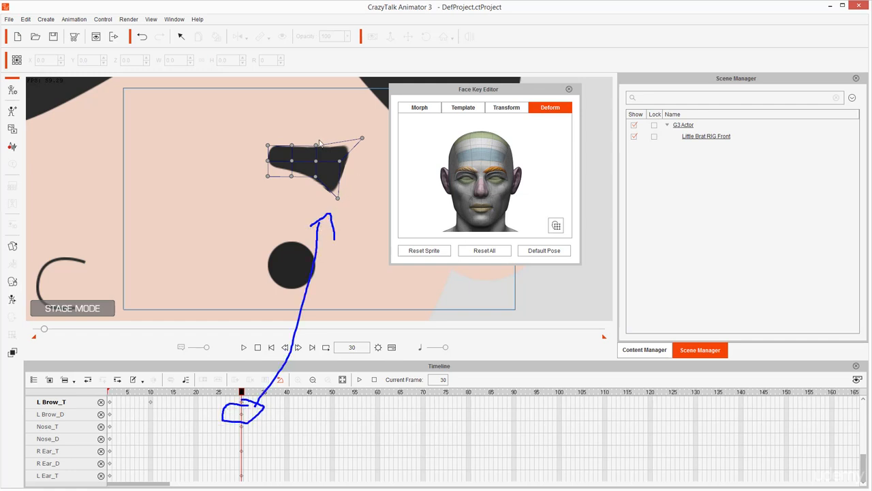
key("Escape")
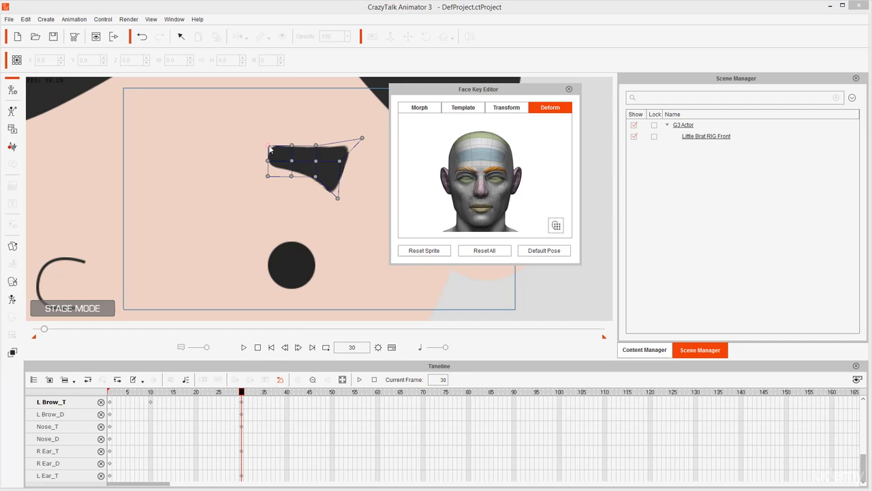
left_click_drag(269, 147, 248, 126)
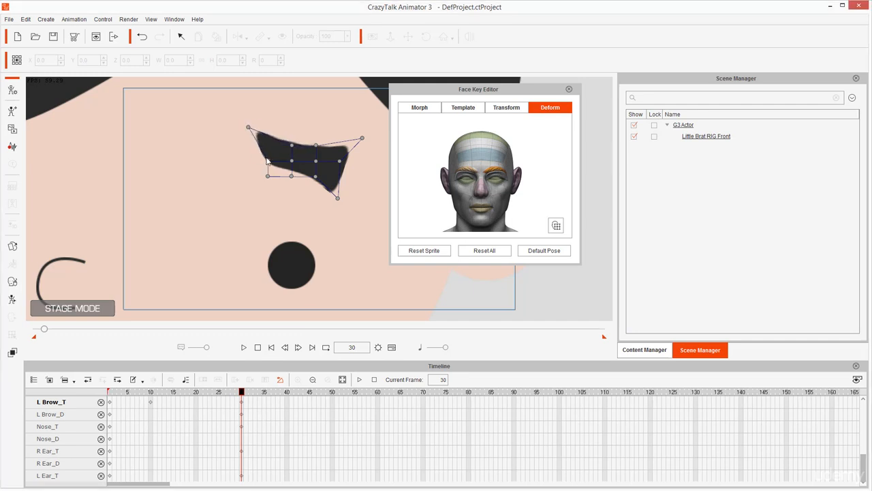
left_click_drag(267, 161, 352, 216)
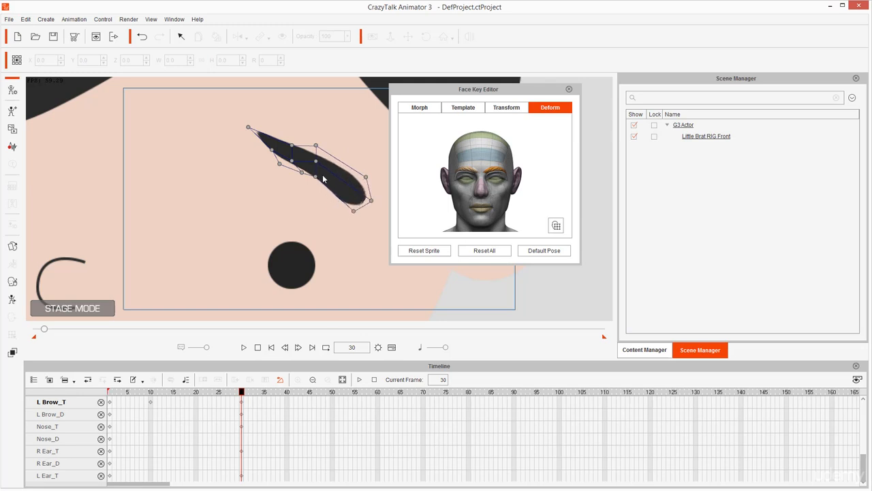
Deform the left eye at frame 30 into a slanted teardrop by lowering its upper outer corner
left_click(295, 265)
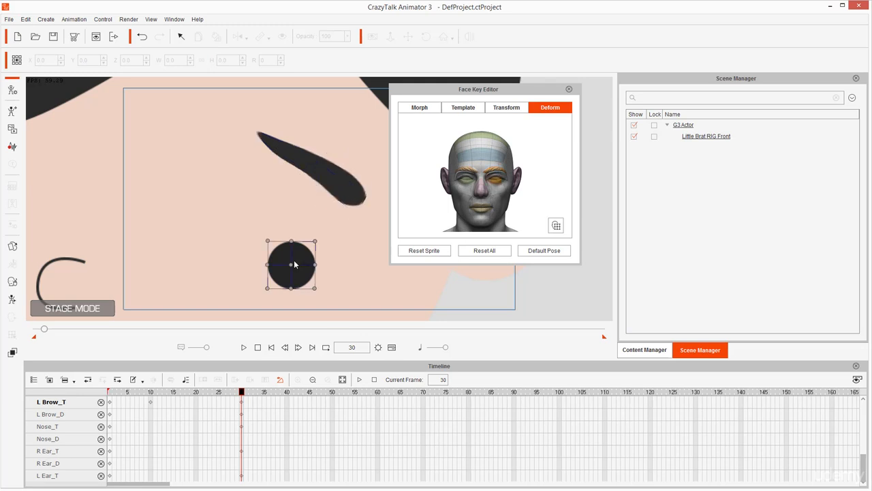
left_click_drag(315, 241, 317, 279)
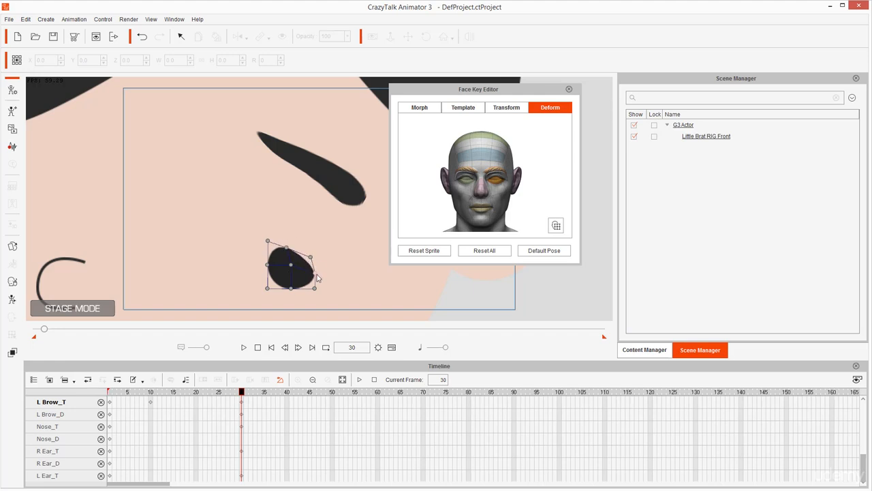
scroll(290, 276, "down", 3)
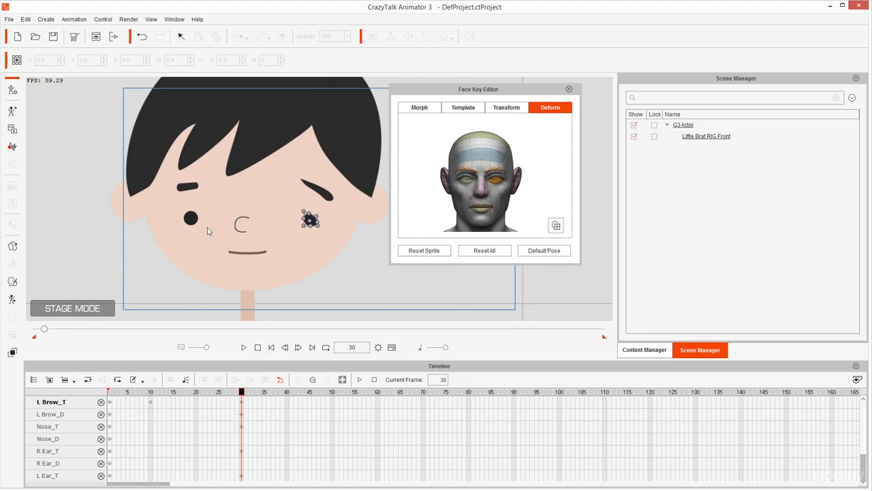
scroll(319, 179, "up", 2)
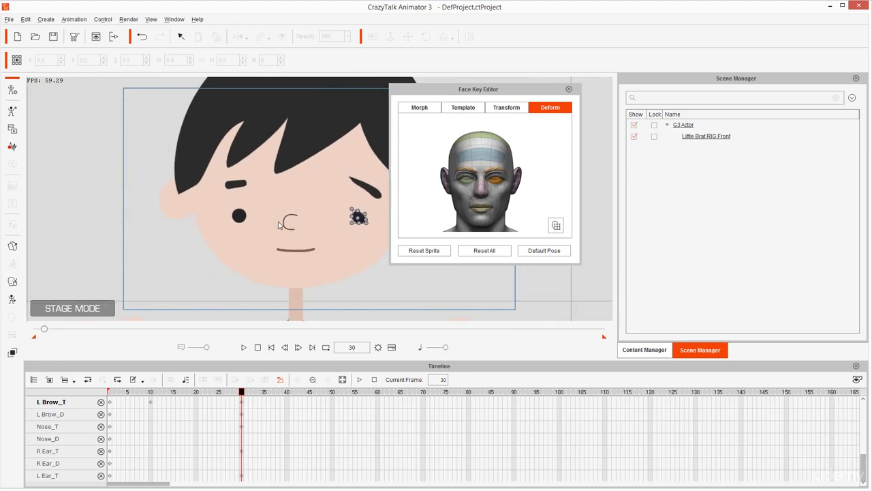
Deform the right eye into a matching slanted teardrop by lowering its upper outer corner
left_click(207, 418)
left_click(241, 441)
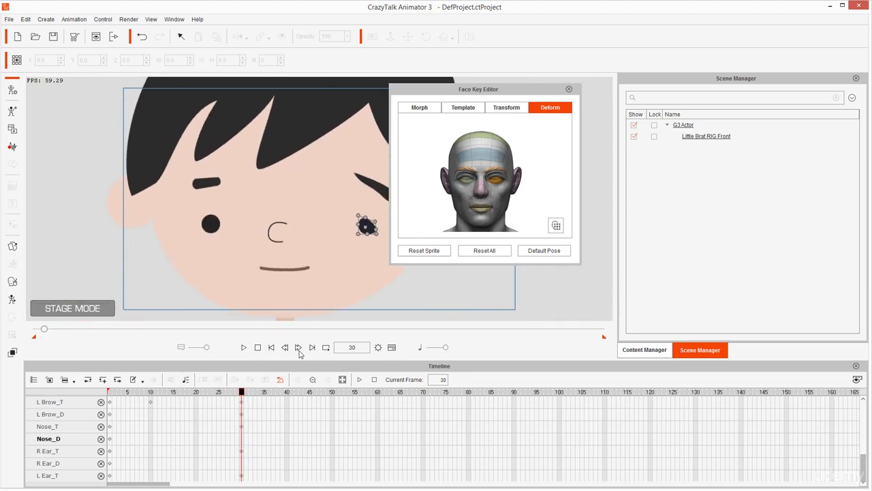
left_click(211, 223)
scroll(278, 215, "up", 5)
scroll(283, 175, "down", 3)
left_click_drag(172, 183, 176, 201)
Deform the right eyebrow into a sad slant, with its outer end lowered and its inner end raised
left_click(179, 103)
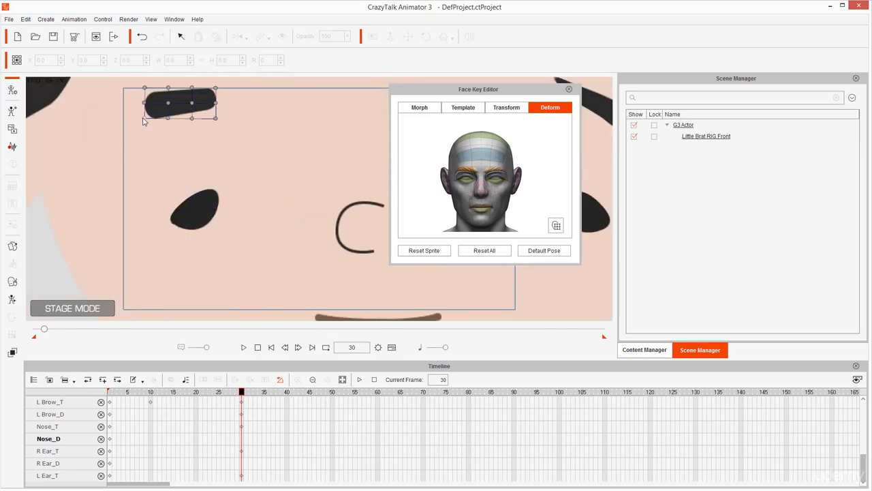
left_click_drag(144, 118, 146, 145)
left_click_drag(145, 87, 137, 113)
left_click_drag(216, 87, 225, 71)
left_click_drag(192, 118, 189, 97)
scroll(244, 170, "down", 5)
Deform the mouth into a frown by lowering both corners and raising and narrowing its middle
left_click(300, 223)
scroll(300, 223, "up", 3)
left_click_drag(324, 243, 319, 303)
left_click_drag(221, 272, 223, 299)
left_click_drag(220, 243, 224, 272)
left_click_drag(221, 215, 228, 244)
left_click_drag(324, 215, 317, 248)
left_click_drag(254, 214, 265, 208)
left_click_drag(289, 214, 282, 209)
left_click_drag(289, 243, 278, 227)
left_click_drag(254, 244, 263, 227)
left_click_drag(319, 303, 297, 298)
scroll(291, 276, "down", 4)
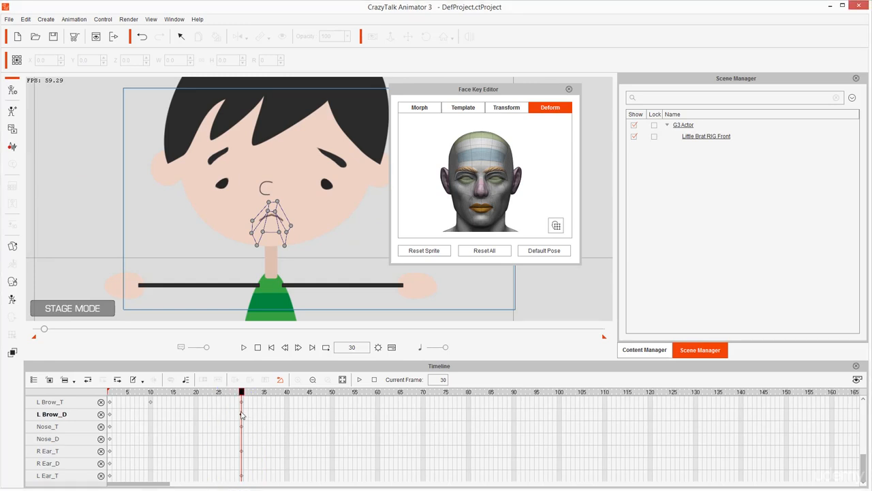
Apply the Smooth transition curve to the Face_Deform key at frame 30 and play the animation
scroll(242, 417, "up", 6)
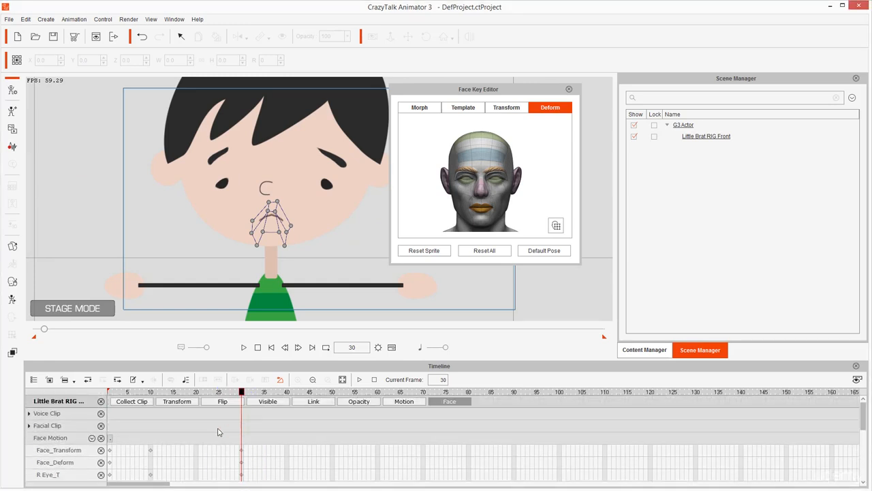
scroll(218, 432, "down", 1)
mouse_move(83, 441)
left_mouse_down()
mouse_move(48, 435)
mouse_move(28, 455)
mouse_move(175, 462)
mouse_move(258, 429)
mouse_move(68, 433)
left_mouse_up()
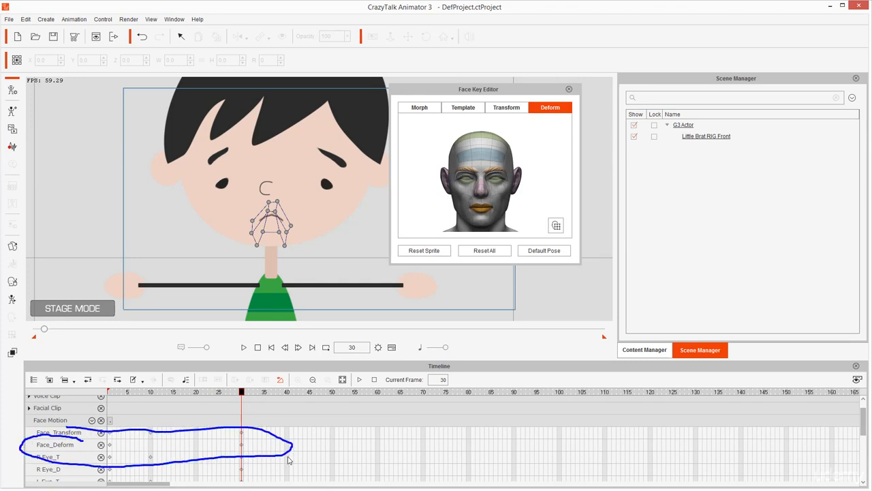
right_click(242, 445)
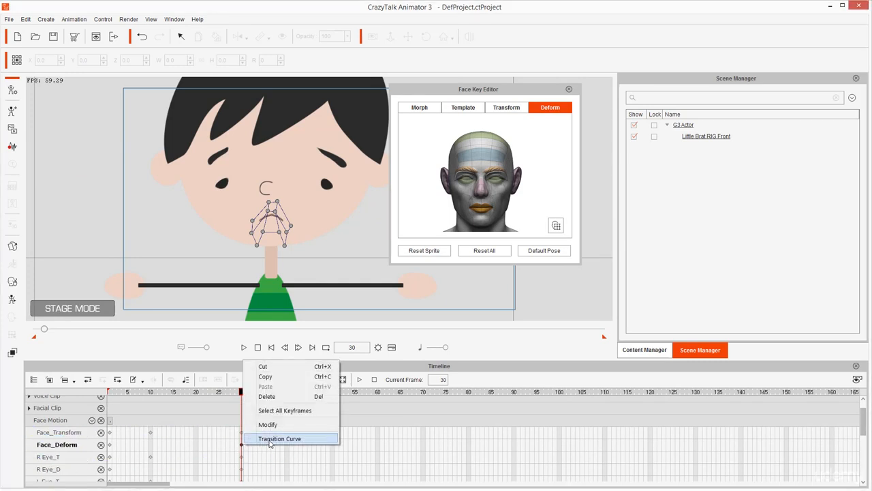
left_click(271, 442)
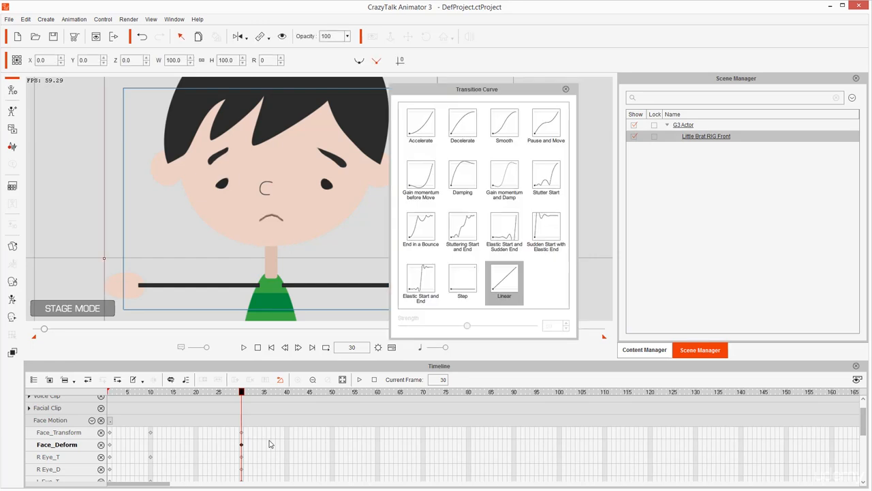
left_click(503, 123)
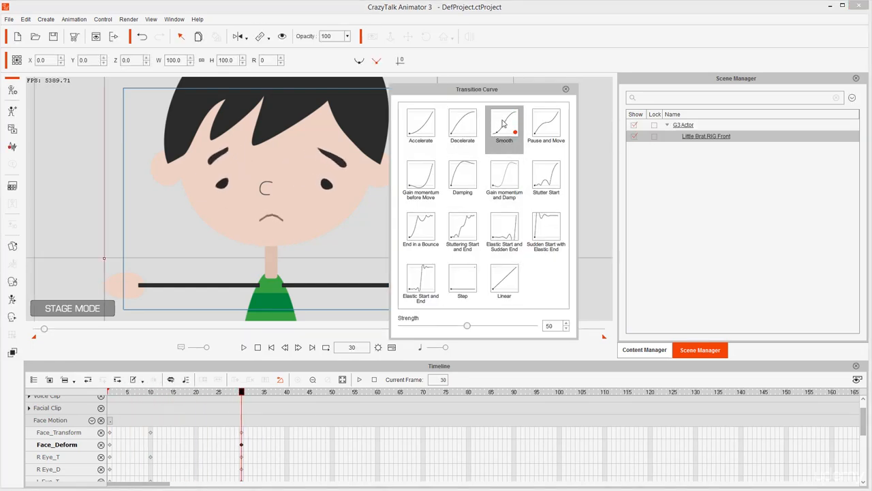
left_click(566, 91)
key("space")
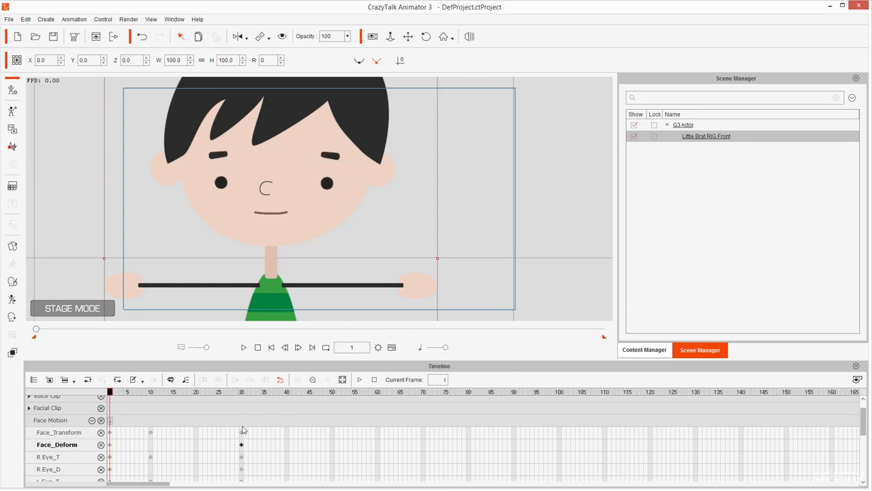
key("space")
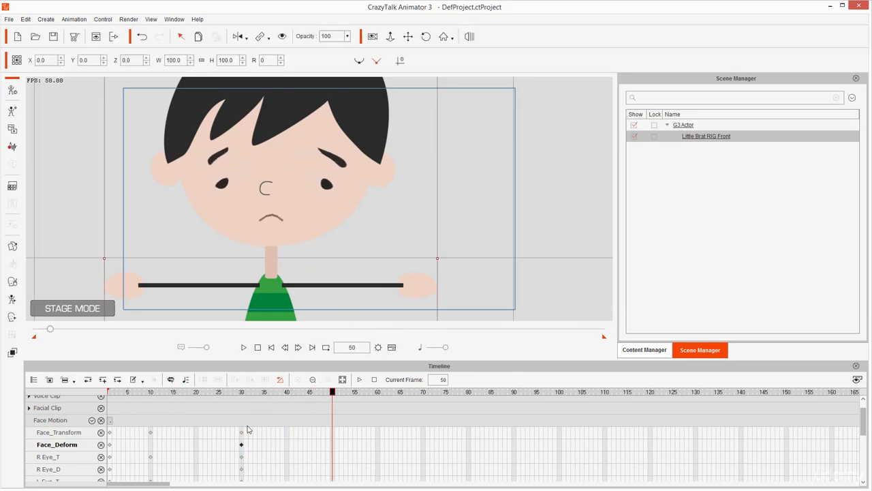
Undock the Timeline to show more face tracks at once, and expand the Facial Clip track
double_click(157, 366)
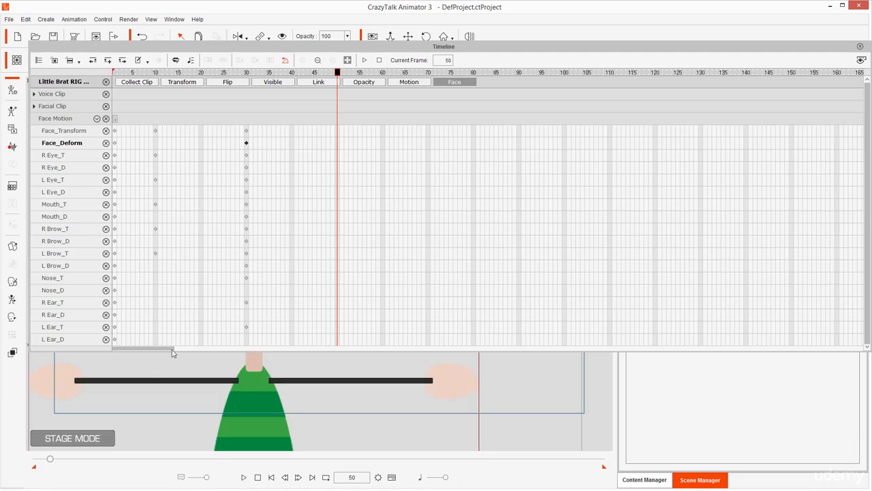
double_click(252, 46)
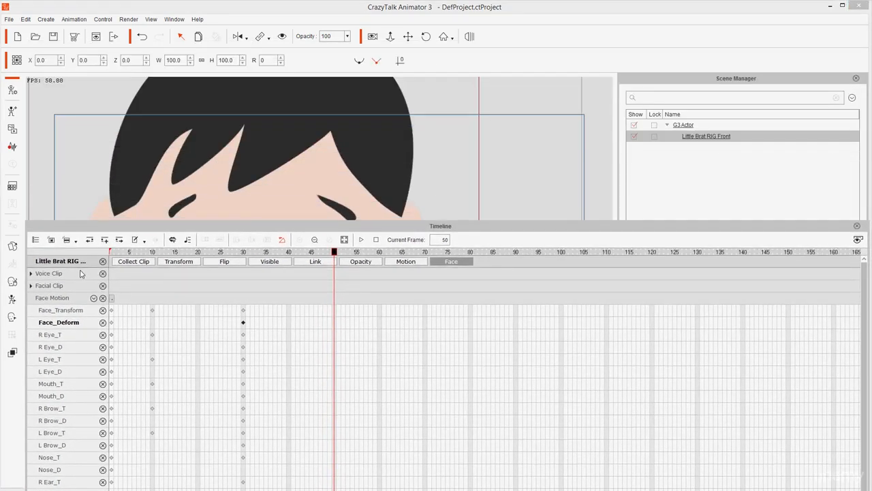
left_click(30, 286)
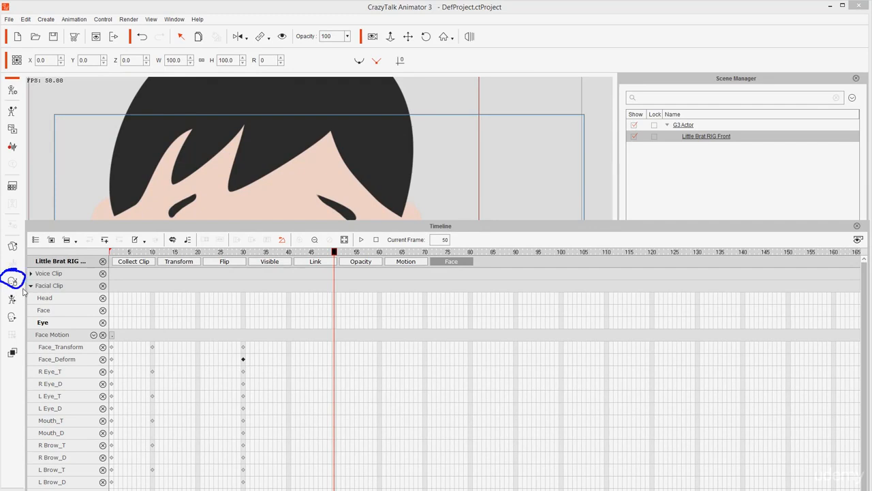
Examine the Facial Clip and Face Motion track groups in relation to the face animation tools
mouse_move(20, 285)
left_mouse_down()
mouse_move(57, 304)
mouse_move(131, 314)
left_mouse_up()
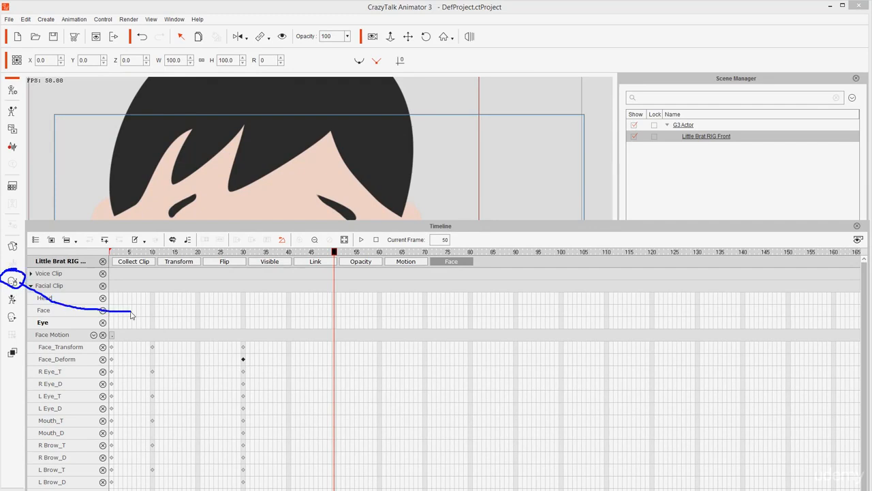
mouse_move(467, 247)
left_mouse_down()
mouse_move(450, 246)
mouse_move(477, 269)
mouse_move(434, 257)
left_mouse_up()
mouse_move(77, 274)
left_mouse_down()
mouse_move(10, 293)
mouse_move(68, 295)
mouse_move(42, 276)
left_mouse_up()
key("Escape")
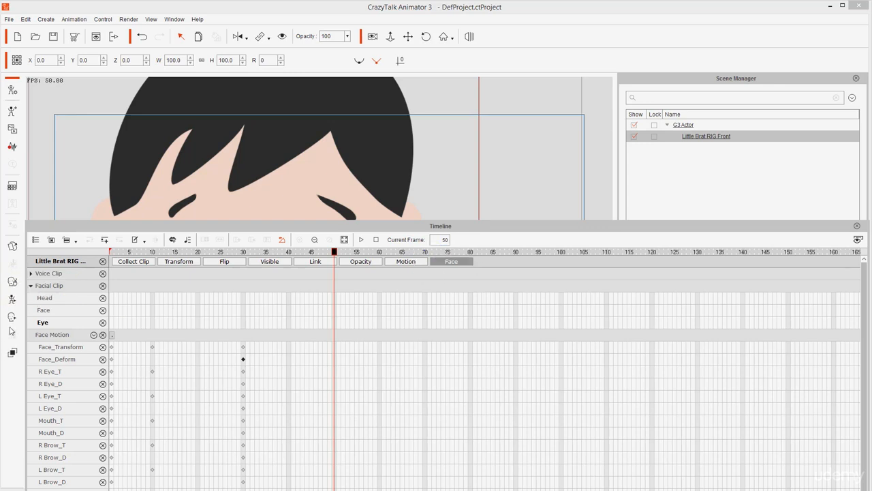
mouse_move(20, 315)
left_mouse_down()
mouse_move(8, 310)
mouse_move(3, 334)
mouse_move(27, 317)
mouse_move(15, 312)
left_mouse_up()
mouse_move(71, 280)
left_mouse_down()
mouse_move(37, 281)
mouse_move(66, 294)
left_mouse_up()
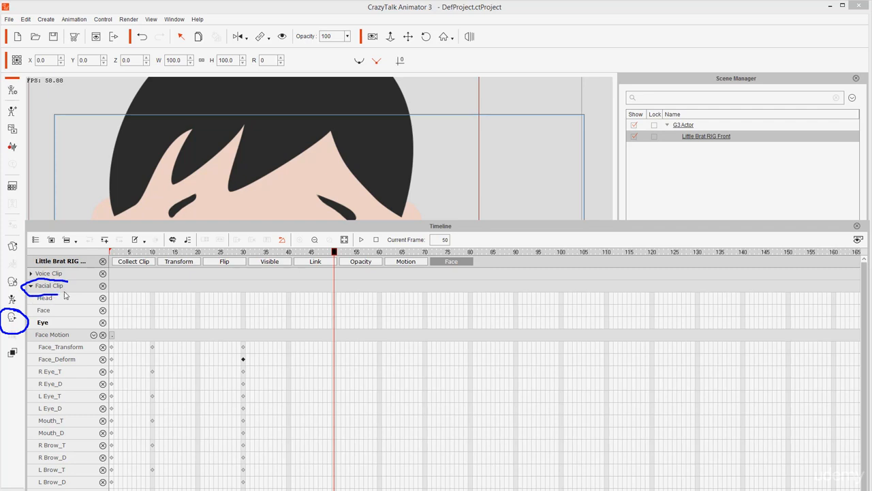
mouse_move(68, 331)
left_mouse_down()
mouse_move(33, 330)
mouse_move(75, 344)
left_mouse_up()
key("Escape")
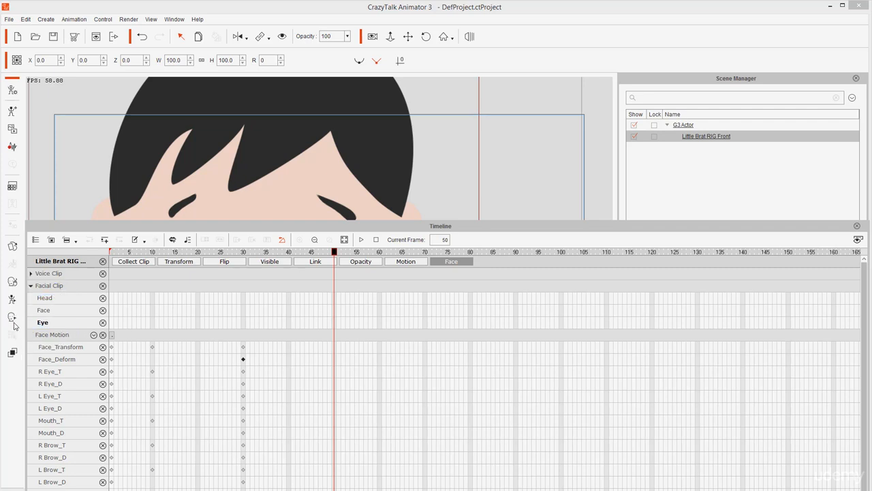
Reopen the Face Key Editor and compare its Morph, Template, Transform and Deform modes with the Facial Clip and Face Motion tracks
left_click(13, 323)
mouse_move(474, 90)
left_mouse_down()
mouse_move(415, 94)
mouse_move(455, 137)
mouse_move(486, 101)
mouse_move(445, 88)
left_mouse_up()
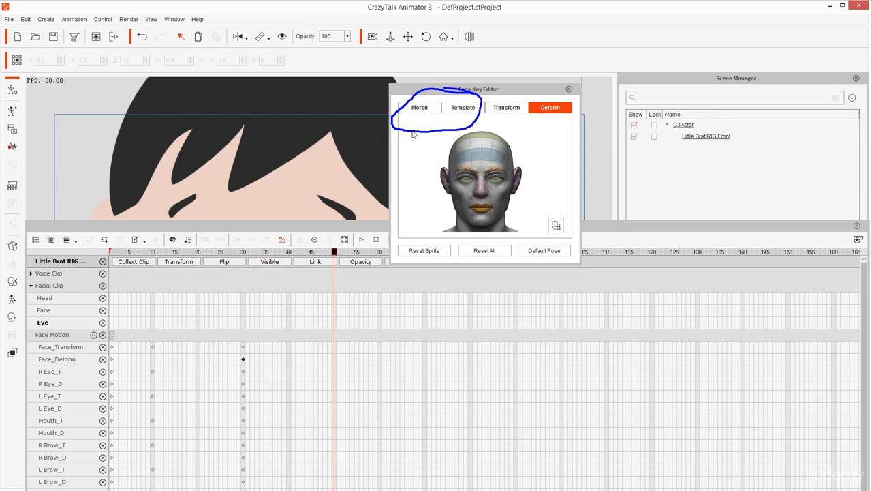
mouse_move(412, 135)
left_mouse_down()
mouse_move(362, 197)
mouse_move(80, 283)
mouse_move(96, 291)
mouse_move(60, 300)
mouse_move(74, 279)
left_mouse_up()
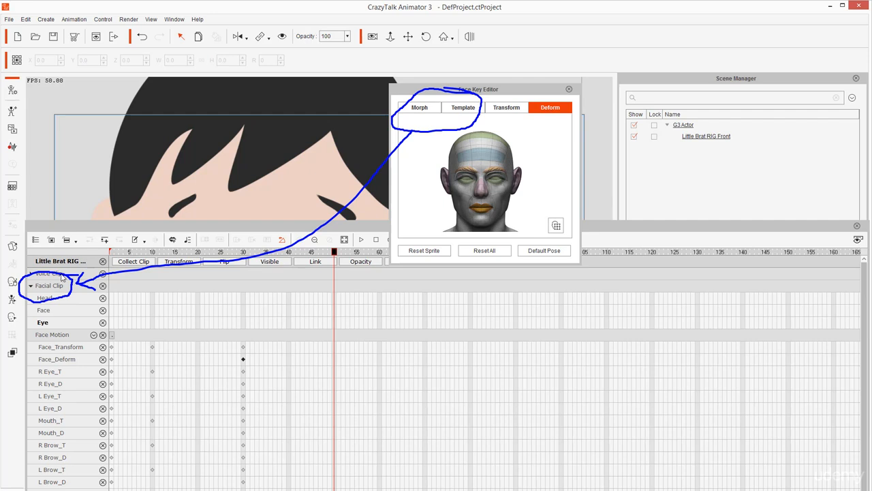
mouse_move(570, 102)
left_mouse_down()
mouse_move(520, 104)
mouse_move(576, 133)
mouse_move(558, 96)
mouse_move(537, 96)
left_mouse_up()
mouse_move(560, 94)
left_mouse_down()
mouse_move(491, 103)
mouse_move(490, 119)
mouse_move(524, 129)
mouse_move(576, 121)
mouse_move(554, 93)
left_mouse_up()
mouse_move(539, 135)
left_mouse_down()
mouse_move(507, 225)
mouse_move(432, 295)
mouse_move(258, 338)
mouse_move(128, 348)
mouse_move(115, 336)
mouse_move(133, 353)
left_mouse_up()
mouse_move(84, 328)
left_mouse_down()
mouse_move(35, 322)
mouse_move(26, 334)
mouse_move(50, 347)
mouse_move(77, 342)
mouse_move(64, 322)
left_mouse_up()
mouse_move(85, 351)
left_mouse_down()
mouse_move(36, 352)
mouse_move(54, 366)
mouse_move(56, 382)
mouse_move(64, 366)
mouse_move(56, 402)
mouse_move(65, 408)
mouse_move(66, 393)
left_mouse_up()
mouse_move(77, 360)
left_mouse_down()
mouse_move(38, 368)
mouse_move(80, 365)
mouse_move(72, 361)
mouse_move(82, 401)
mouse_move(72, 414)
mouse_move(85, 411)
mouse_move(64, 413)
left_mouse_up()
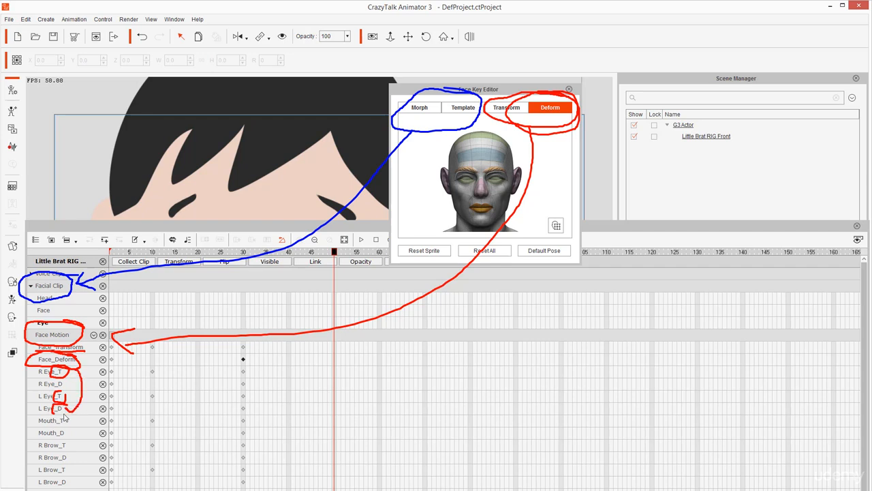
key("Escape")
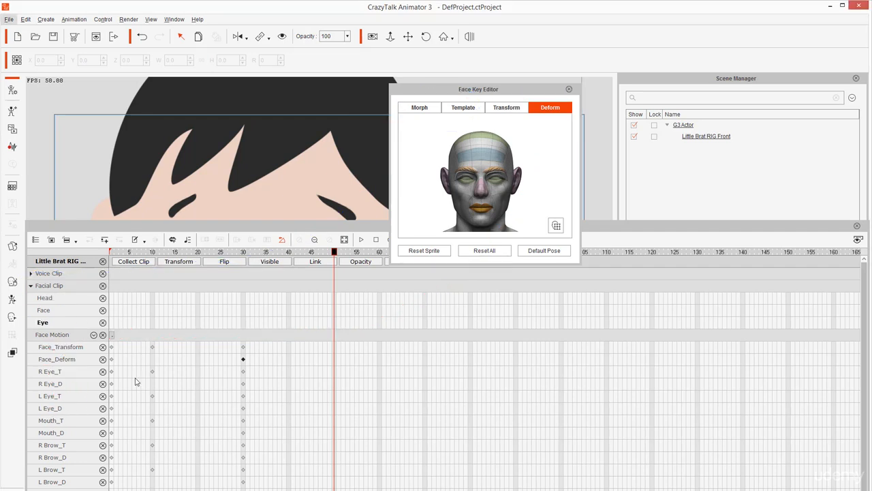